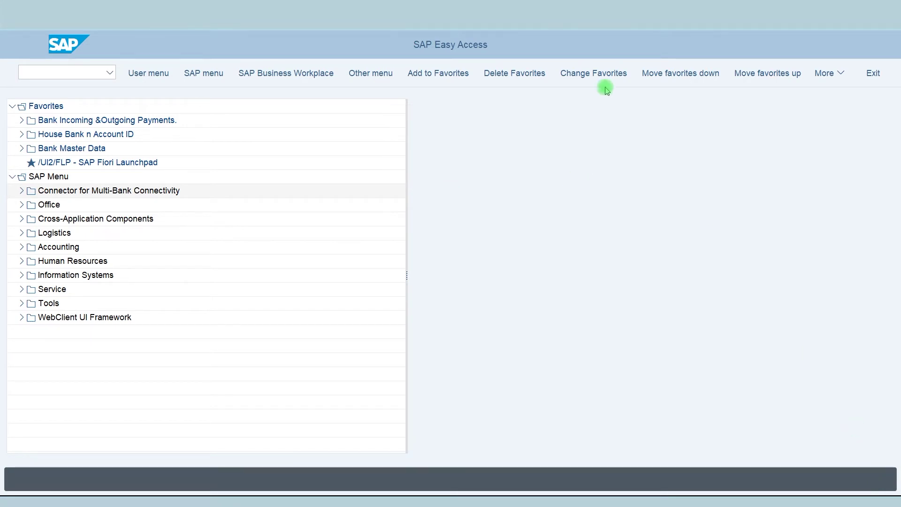
# Open the vendor line item report with transaction FBL1N.
pyautogui.click(46, 73)
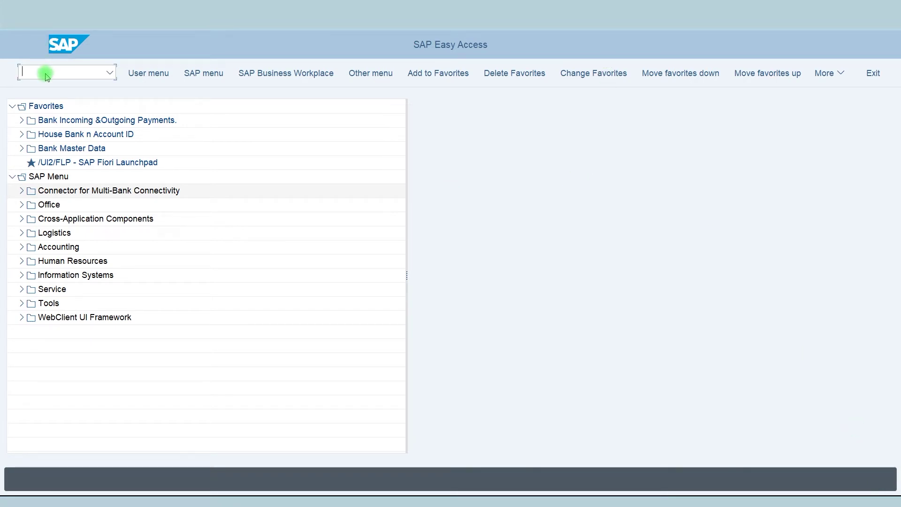
pyautogui.write('fbl1n')
pyautogui.press('Return')
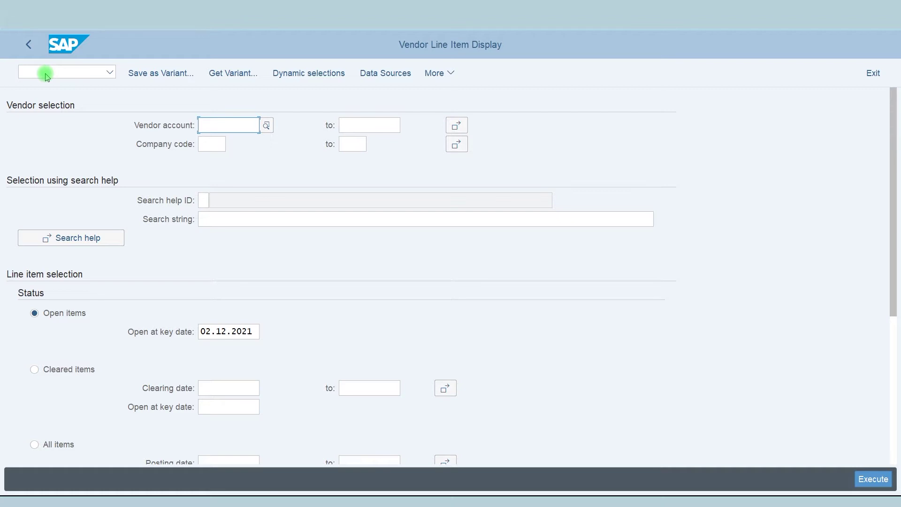
# Select vendor account 600080 and company code 2000 from the entry history.
pyautogui.press('Down')
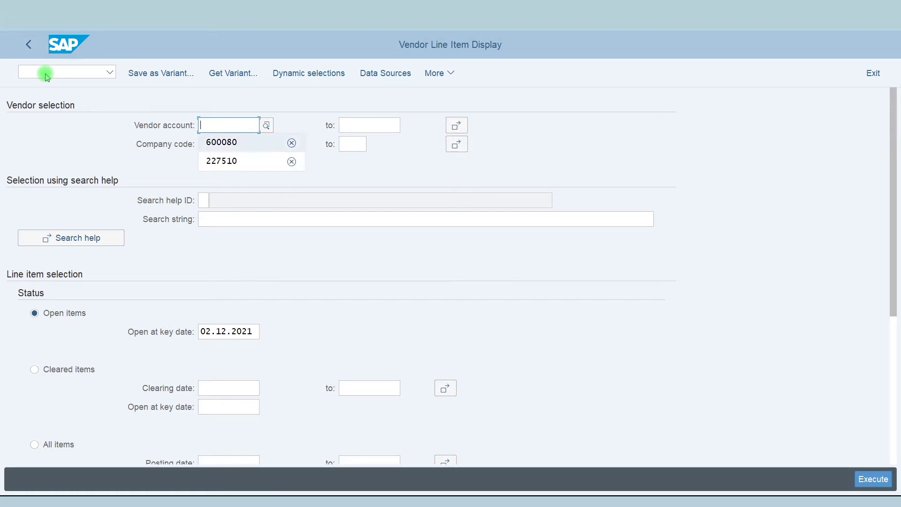
pyautogui.press('Return')
pyautogui.press('Tab')
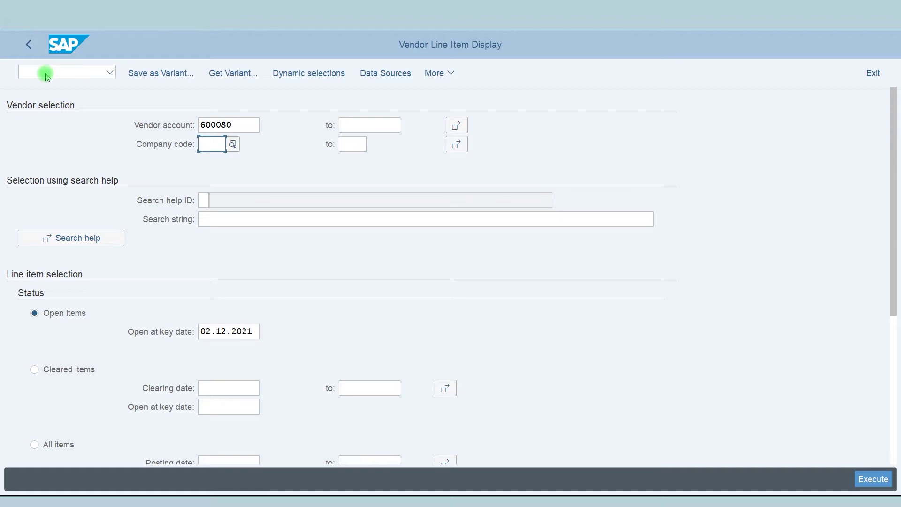
pyautogui.press('Down')
pyautogui.press('Return')
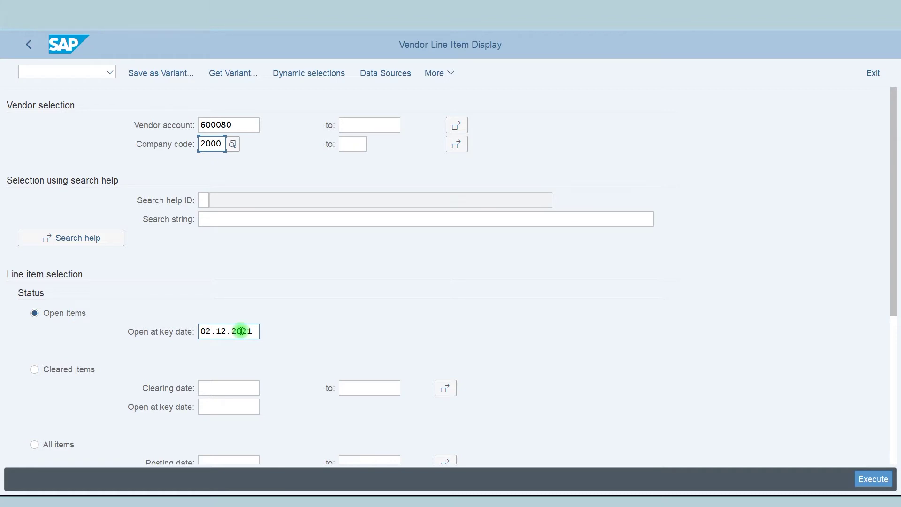
# Execute the report to list vendor 600080's KR invoice of 1,000.000 PKR dated 01.12.2021.
pyautogui.click(880, 482)
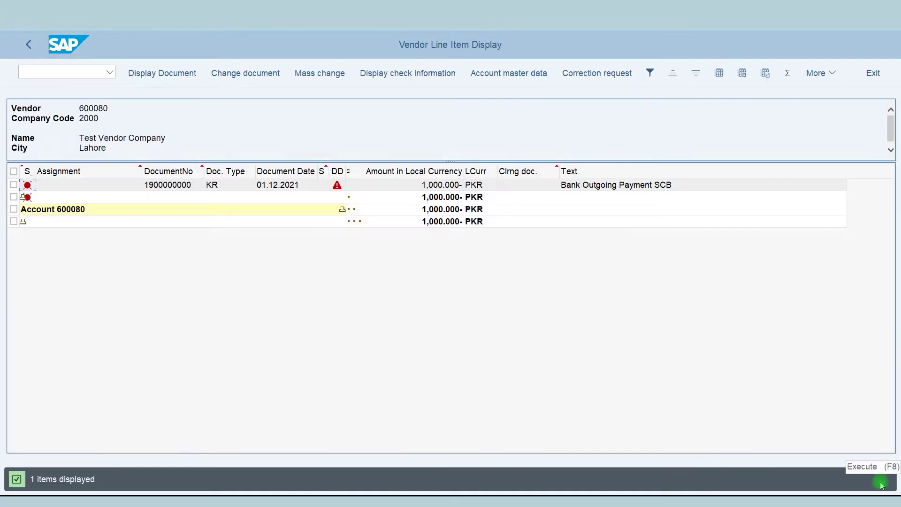
pyautogui.click(515, 358)
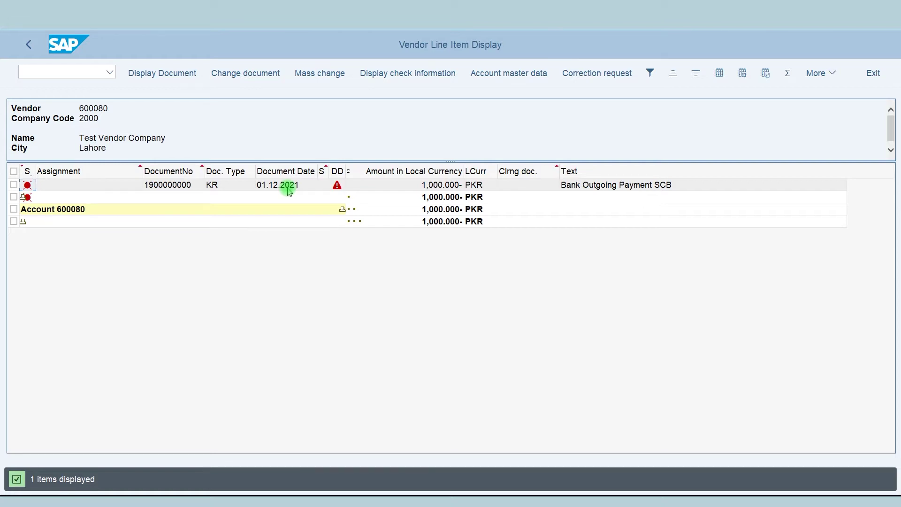
# Return to the SAP main menu with /n.
pyautogui.click(35, 75)
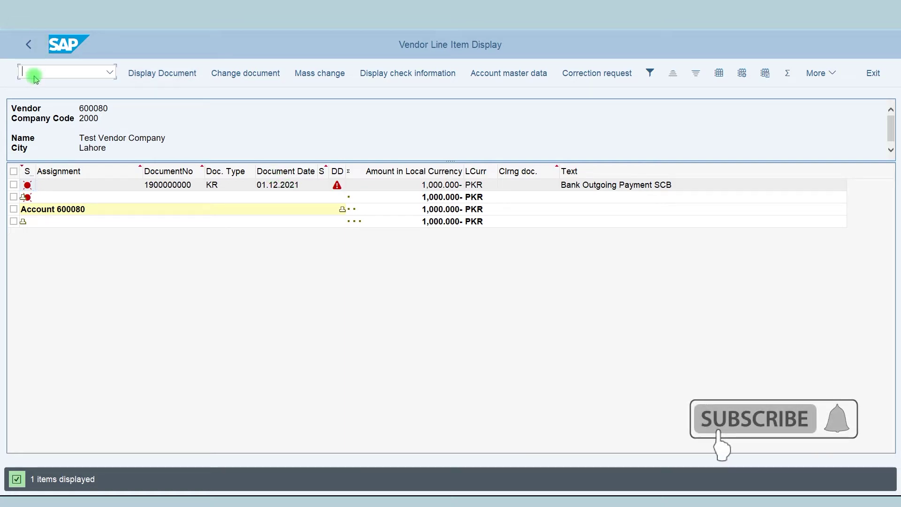
pyautogui.write('/n')
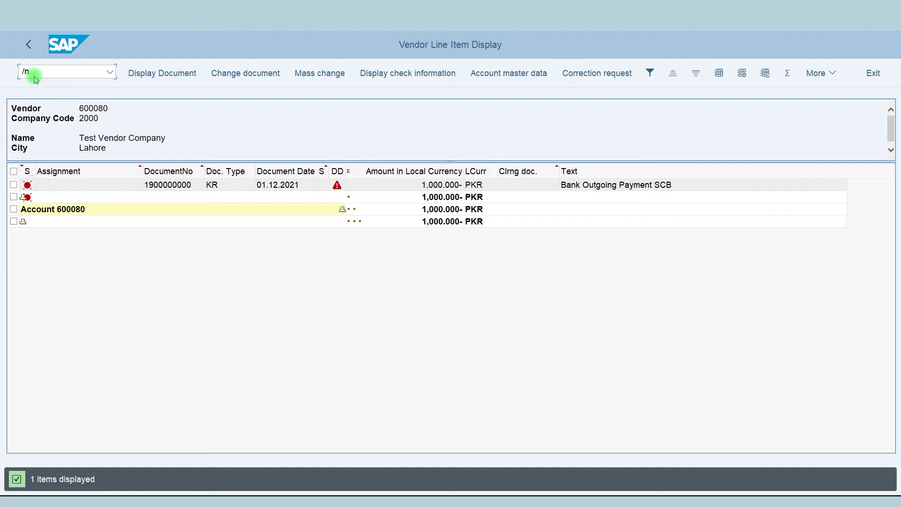
pyautogui.press('Return')
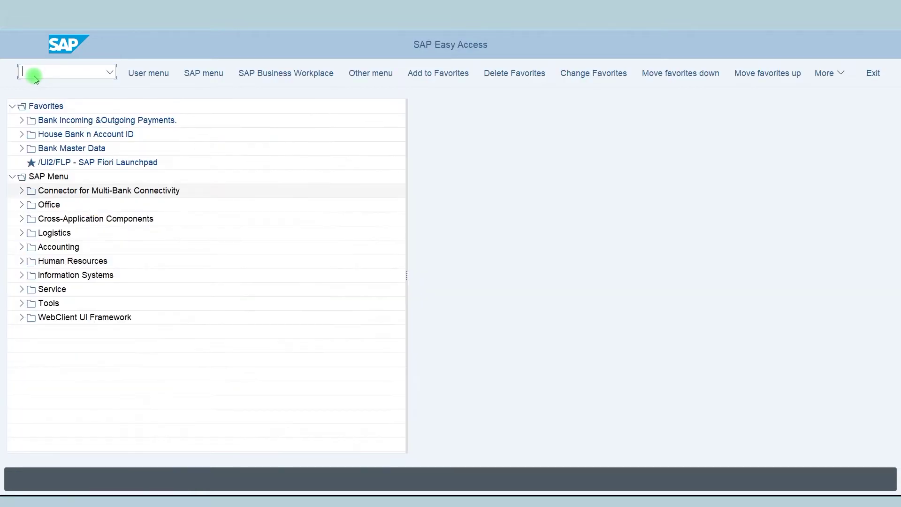
# Start transaction FBL5N to reach the Customer Line Item Display selection screen.
pyautogui.click(35, 75)
pyautogui.click(285, 147)
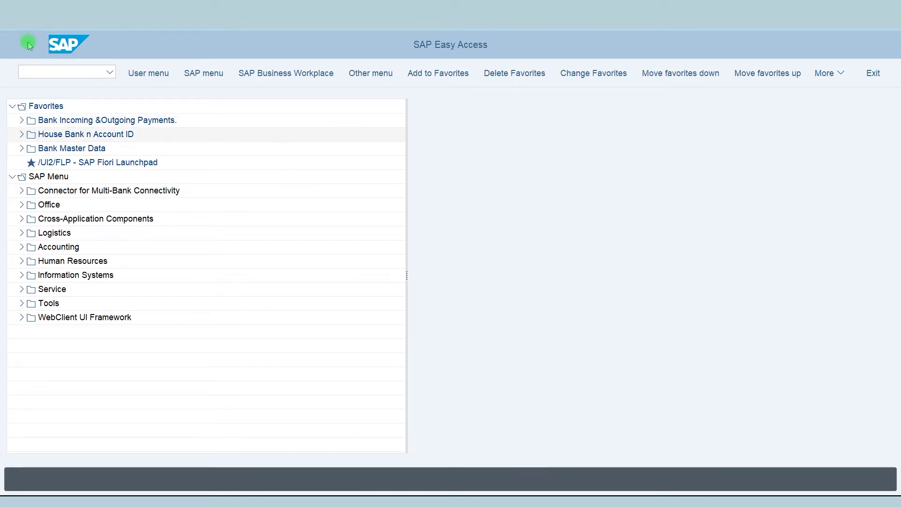
pyautogui.write('fbl')
pyautogui.click(41, 73)
pyautogui.write('5n')
pyautogui.press('Return')
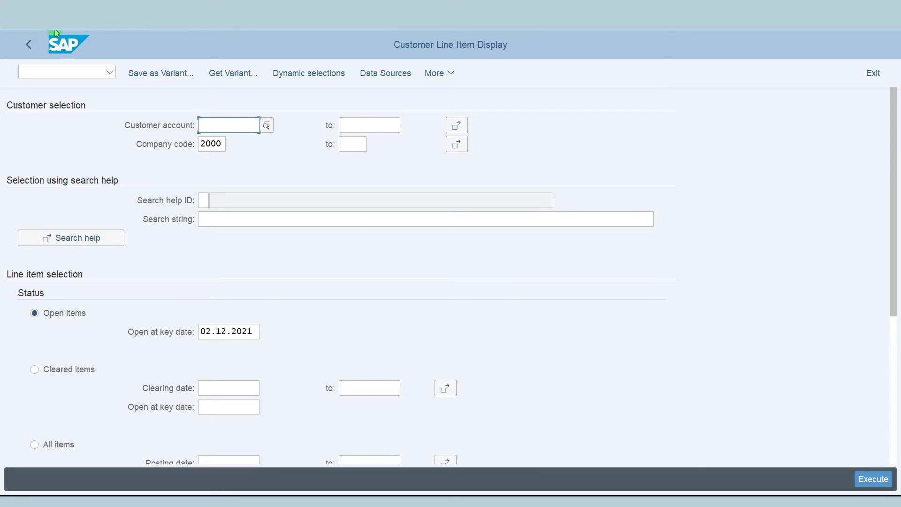
# Run the report for customer 120 in company code 2000, showing its 1,000.000 PKR DR item.
pyautogui.press('BackSpace')
pyautogui.press('Down')
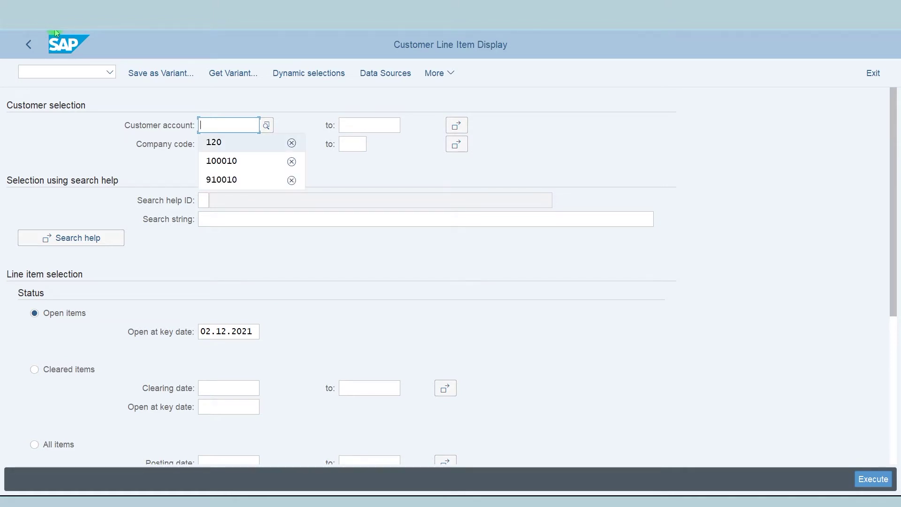
pyautogui.press('Return')
pyautogui.press('Tab')
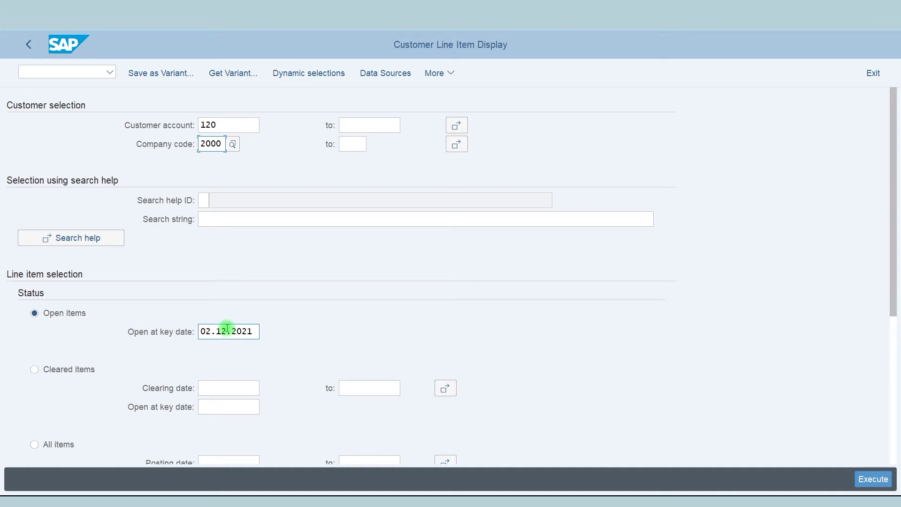
pyautogui.click(871, 485)
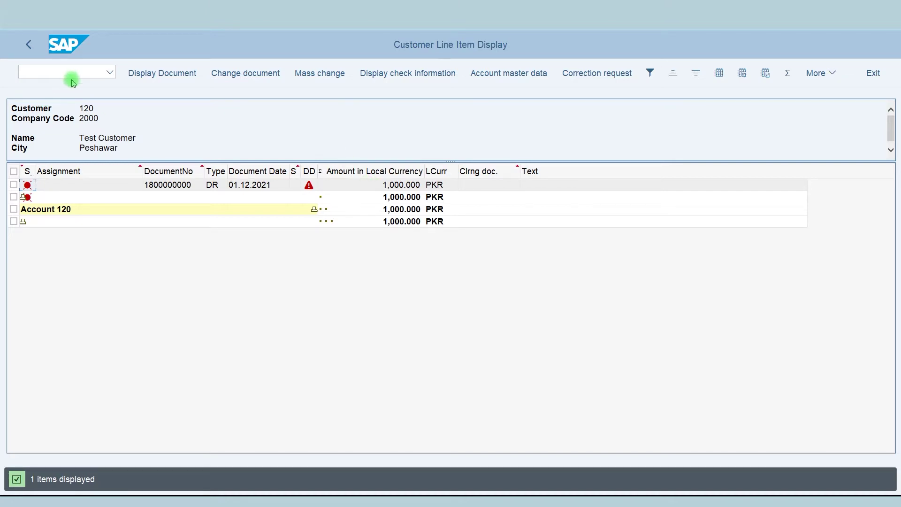
# Return to the SAP main menu with /n.
pyautogui.click(57, 71)
pyautogui.write('/n')
pyautogui.press('Return')
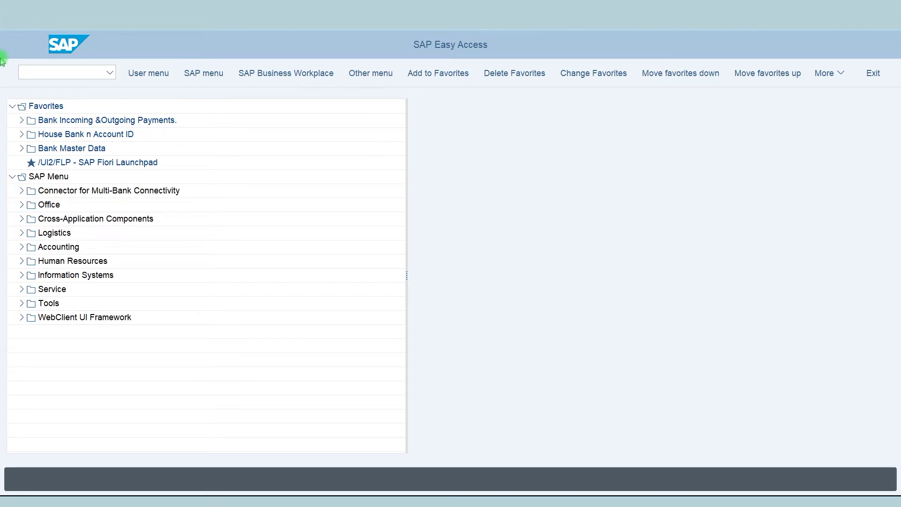
# Start transaction F-28 to open the Post Incoming Payments header screen.
pyautogui.click(43, 73)
pyautogui.write('f-28')
pyautogui.press('Return')
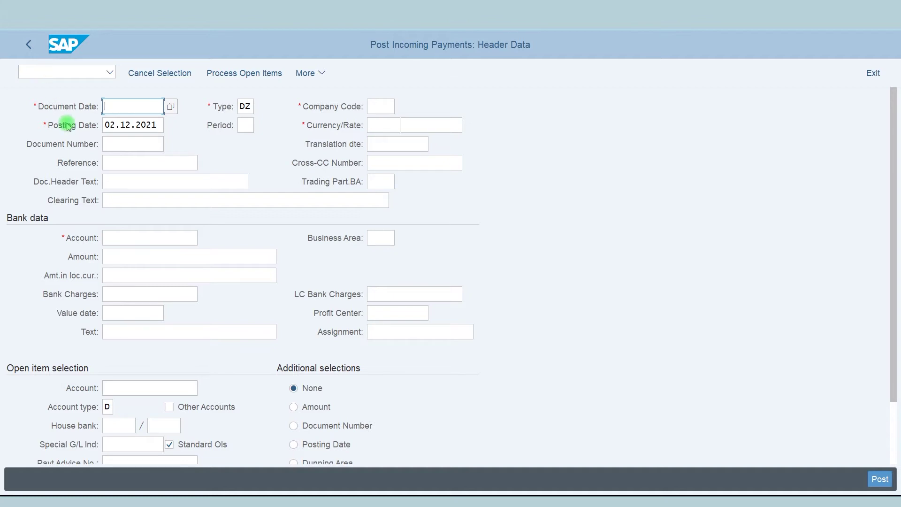
pyautogui.click(112, 106)
# Set document date 02.12.2021 and company code 2000 from the field history.
pyautogui.press('Down')
pyautogui.press('Return')
pyautogui.press('Tab')
pyautogui.press('Tab')
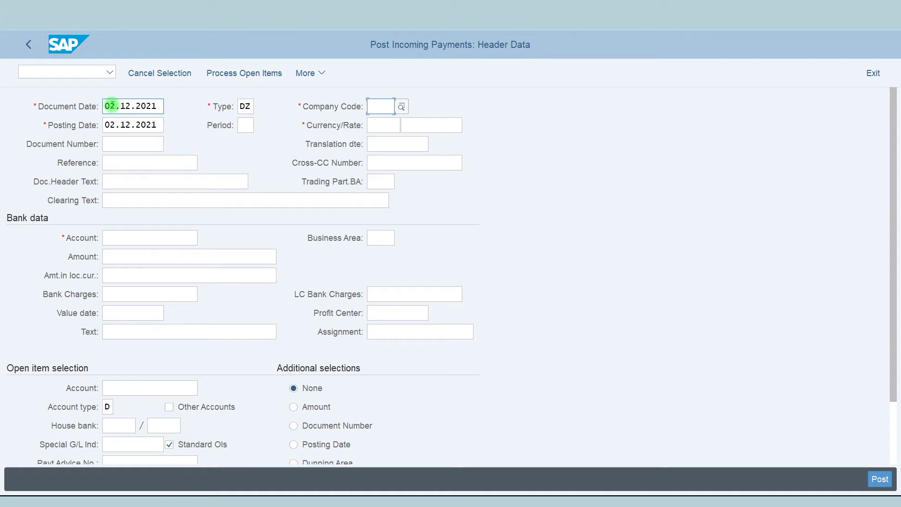
pyautogui.press('Down')
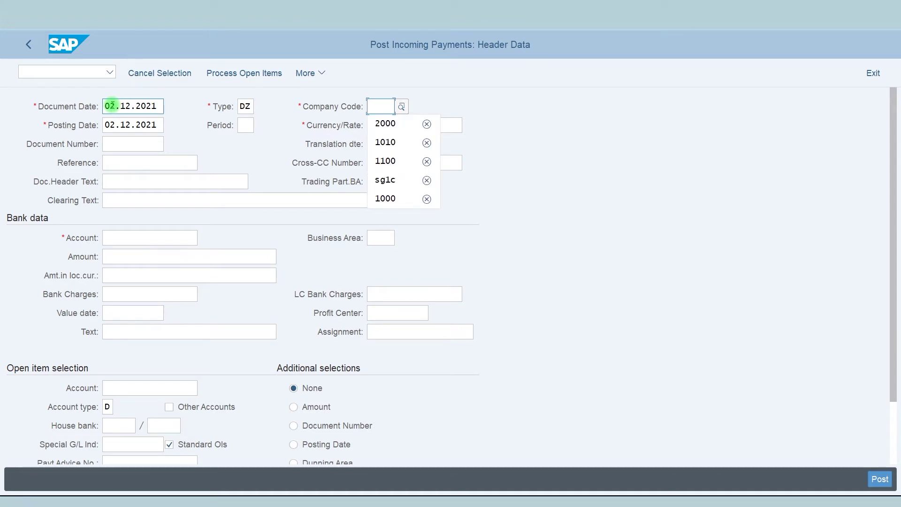
pyautogui.press('Down')
pyautogui.press('Return')
pyautogui.press('Tab')
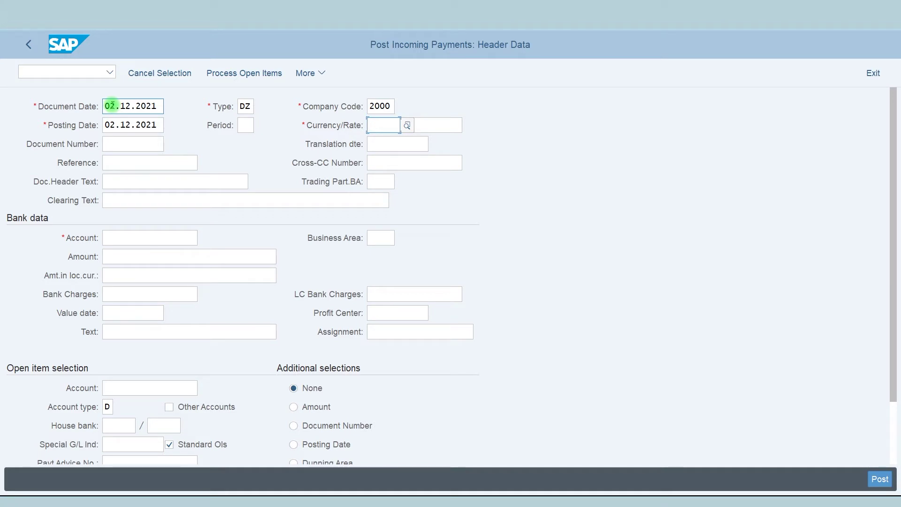
# Enter currency PKR and header text 'Bank Incoming Payment INv'.
pyautogui.write('PKR')
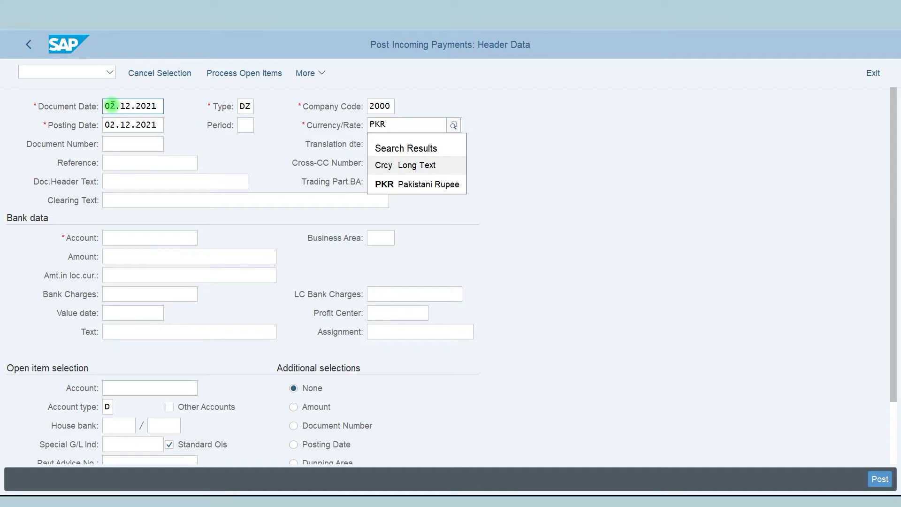
pyautogui.click(155, 186)
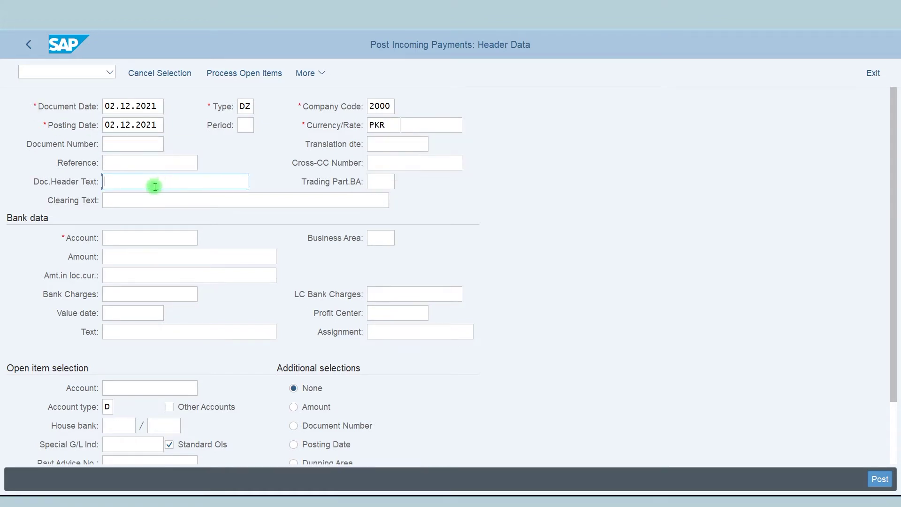
pyautogui.click(154, 186)
pyautogui.press('Down')
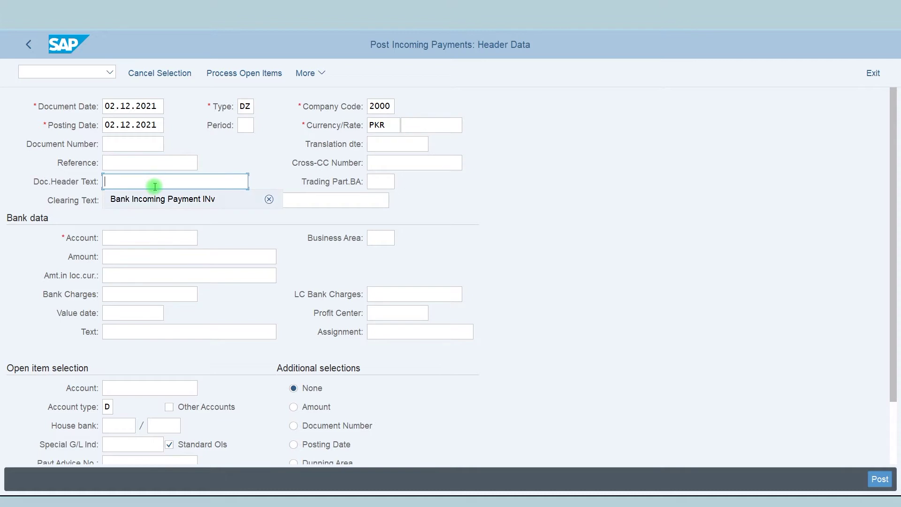
pyautogui.press('Return')
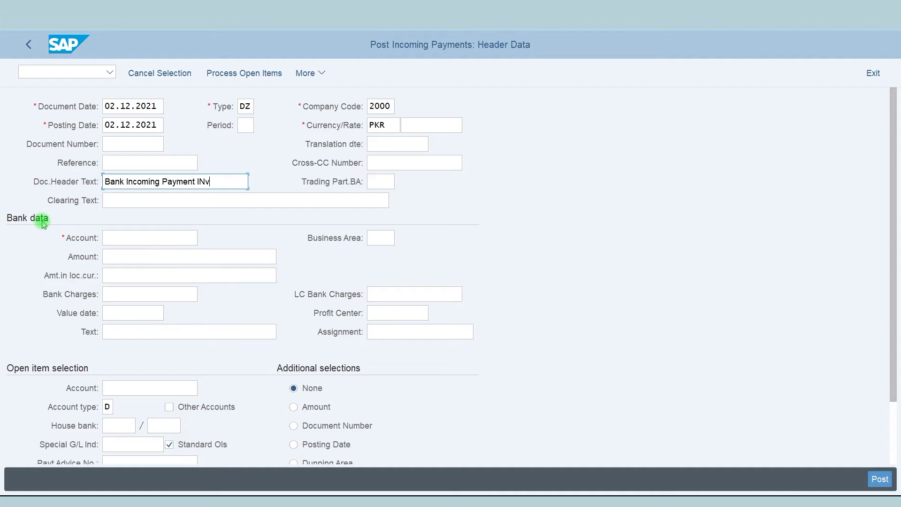
pyautogui.click(133, 235)
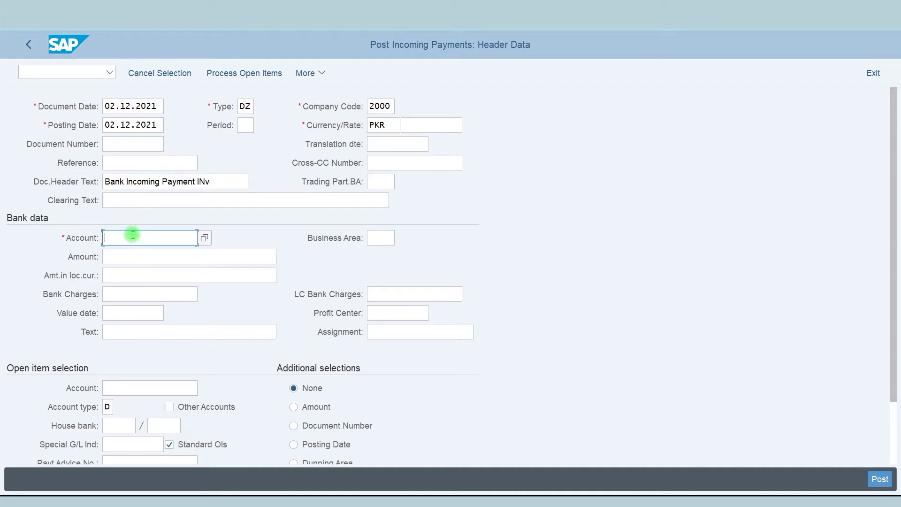
# Choose G/L bank account 313001 (SCB Bank-In Account) through the account search.
pyautogui.click(133, 235)
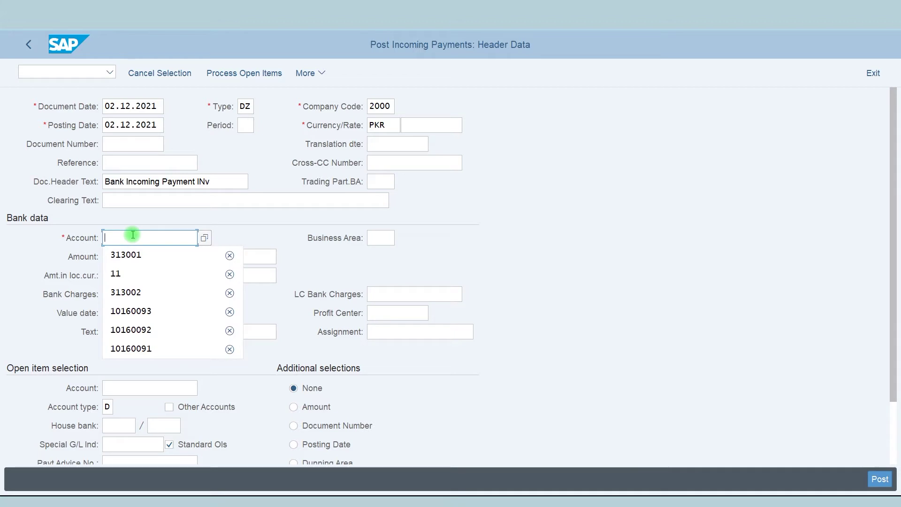
pyautogui.click(204, 237)
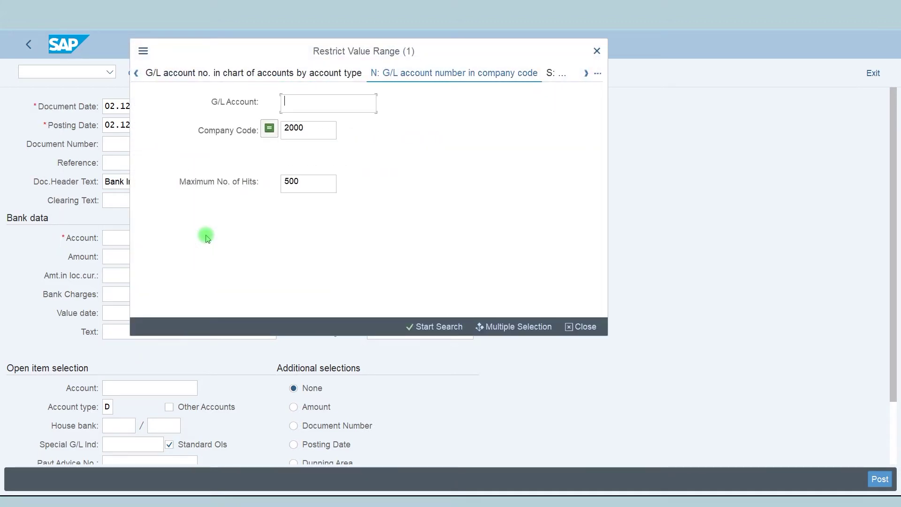
pyautogui.click(414, 327)
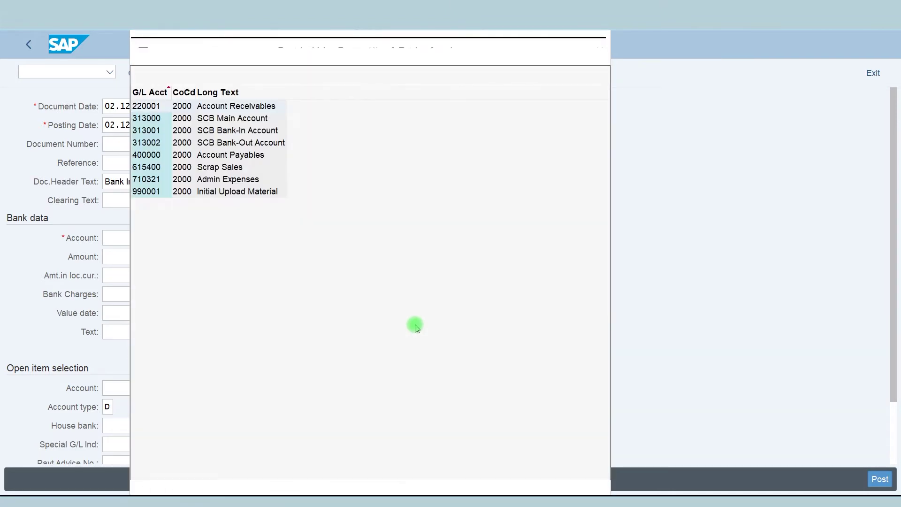
pyautogui.doubleClick(222, 133)
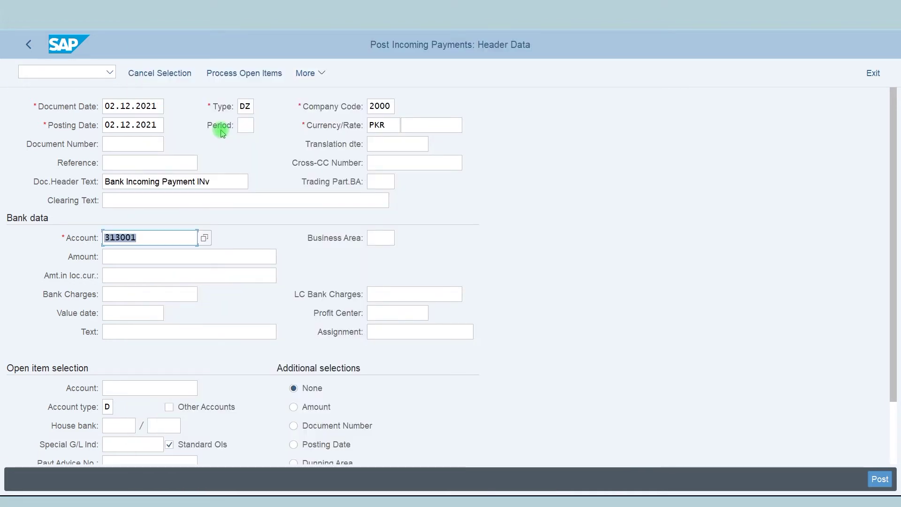
# Enter amount 1000 and item text 'Bank Incoming Payment'.
pyautogui.click(145, 257)
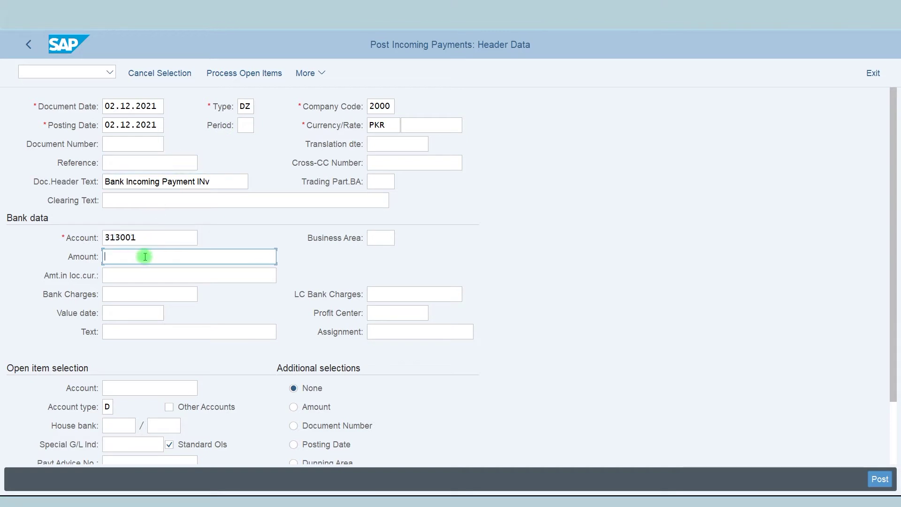
pyautogui.write('1000')
pyautogui.click(134, 332)
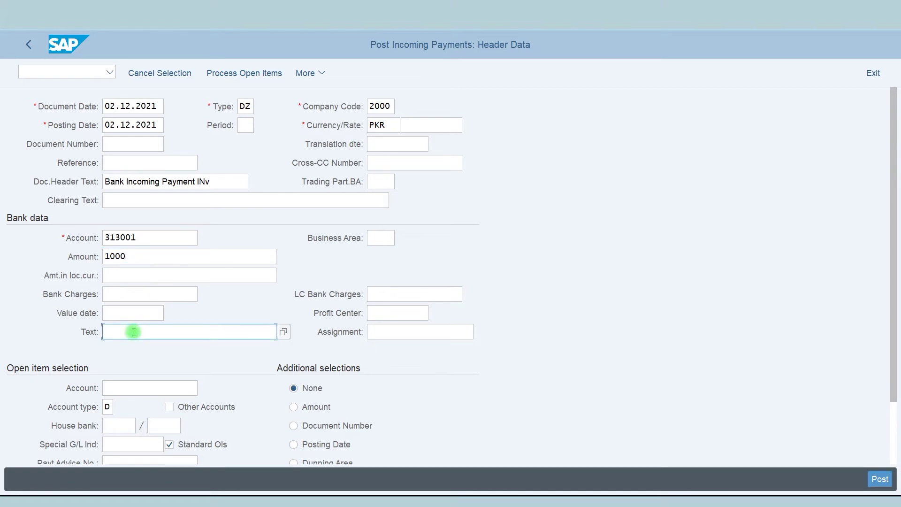
pyautogui.press('Down')
pyautogui.press('Down')
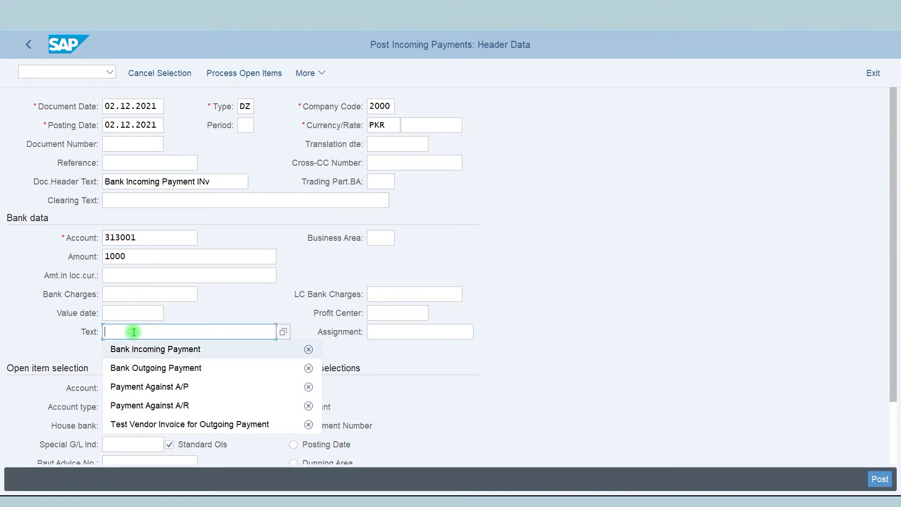
pyautogui.press('Return')
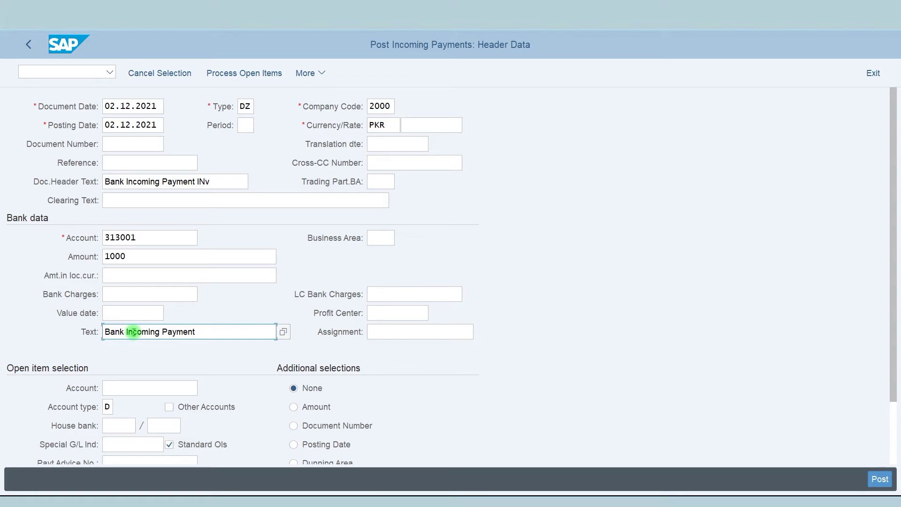
# Set assignment Chq0001 and pick customer account 120 for open item selection.
pyautogui.click(410, 331)
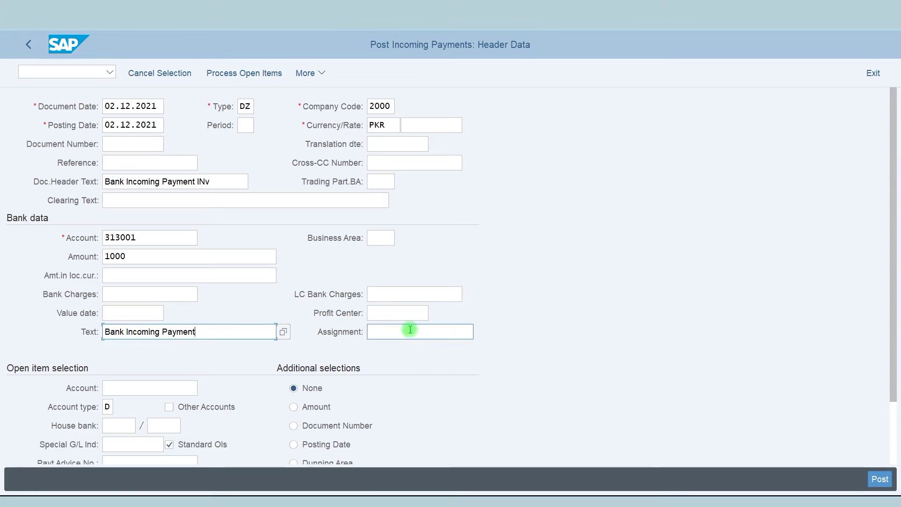
pyautogui.press('Down')
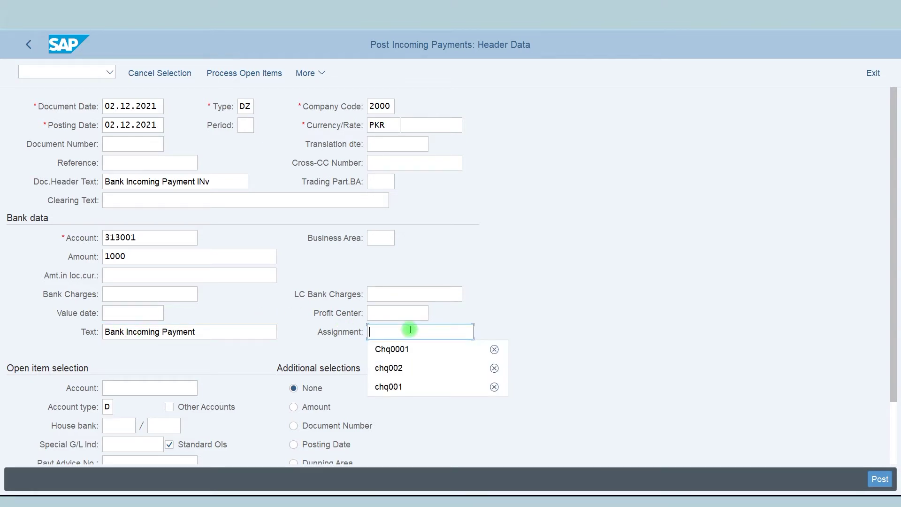
pyautogui.press('Down')
pyautogui.press('Return')
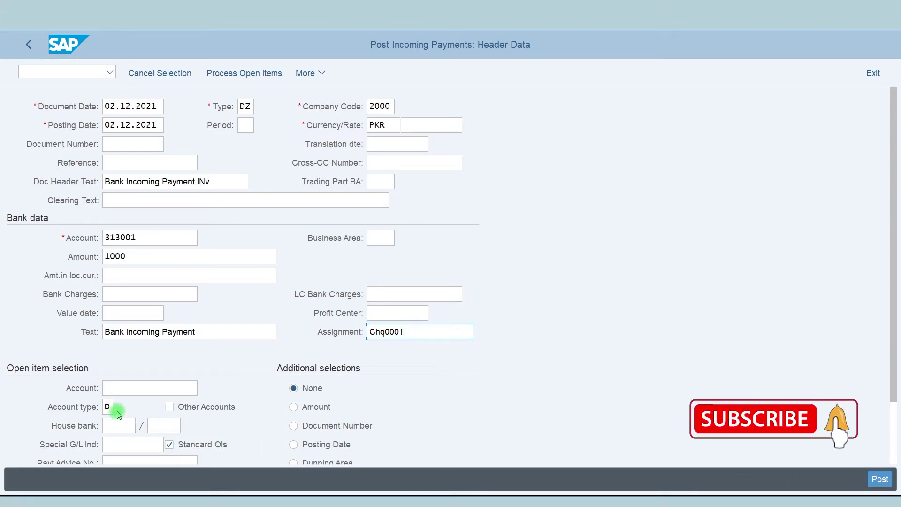
pyautogui.click(135, 384)
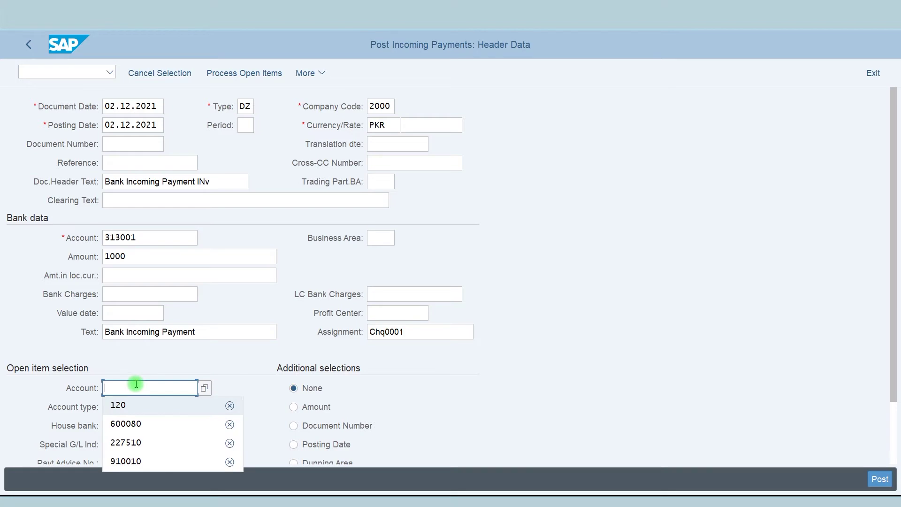
pyautogui.press('Return')
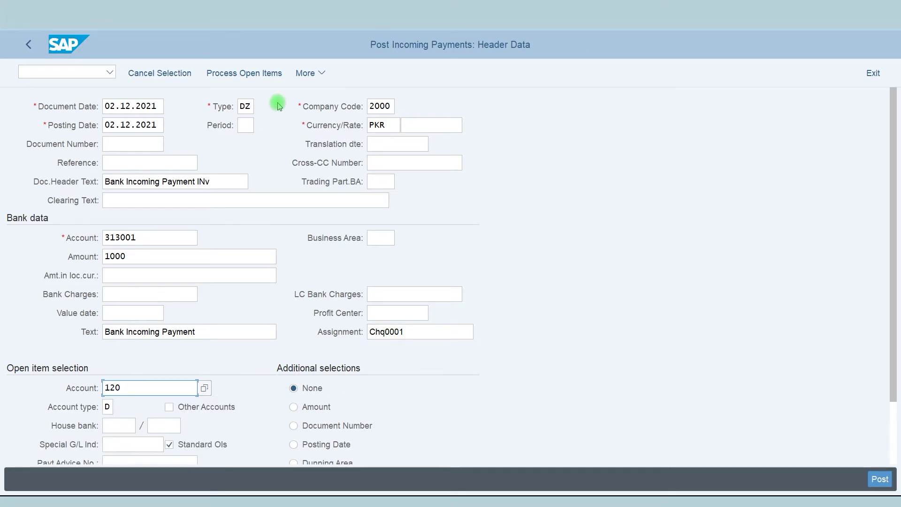
# Process customer 120's open items and activate the 1,000.000 item.
pyautogui.click(253, 73)
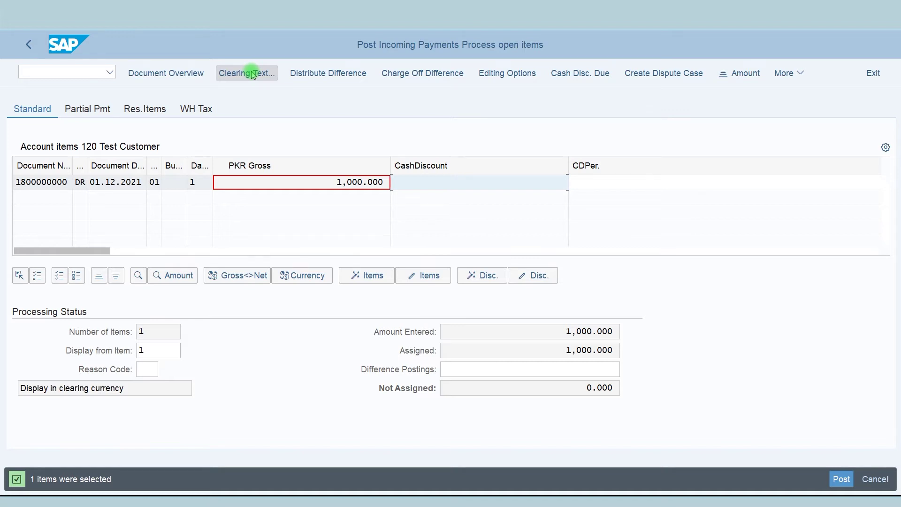
pyautogui.doubleClick(312, 183)
pyautogui.doubleClick(312, 183)
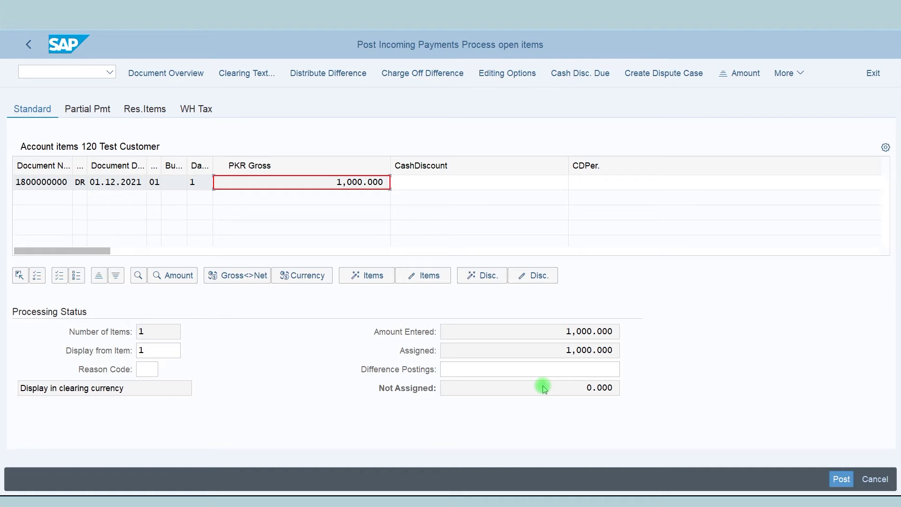
# Simulate the document to preview the 1,000.000 bank debit and customer credit.
pyautogui.click(783, 77)
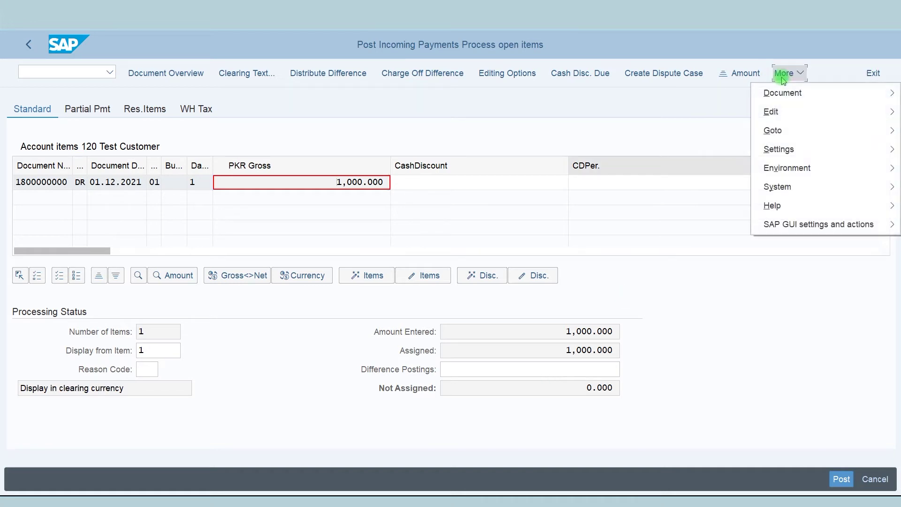
pyautogui.moveTo(770, 93)
pyautogui.click(627, 112)
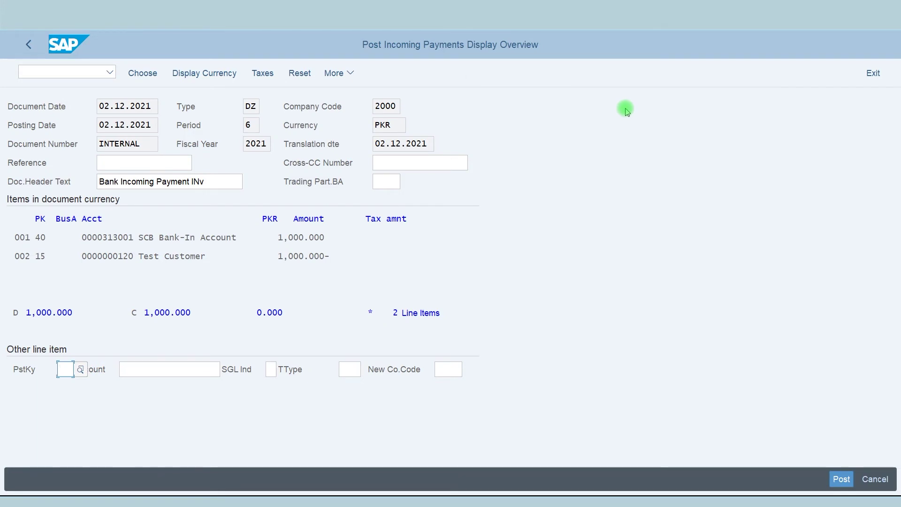
pyautogui.click(842, 479)
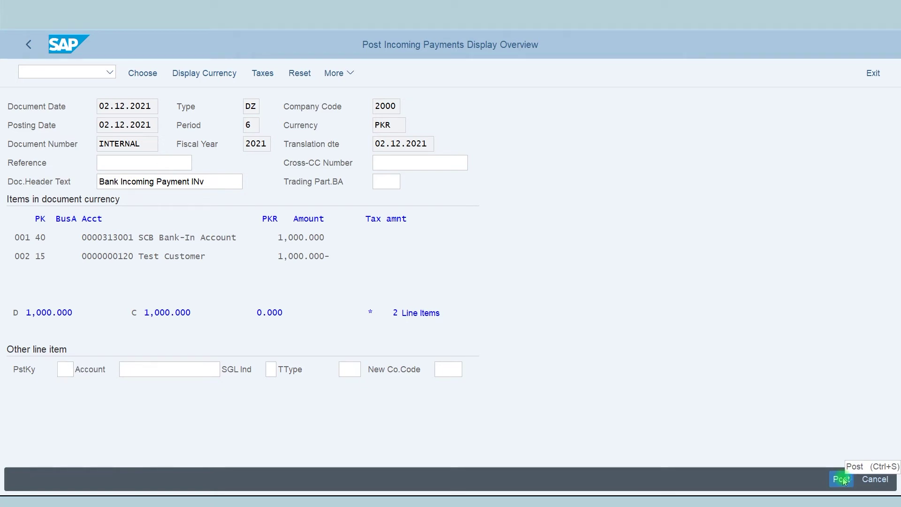
pyautogui.click(842, 479)
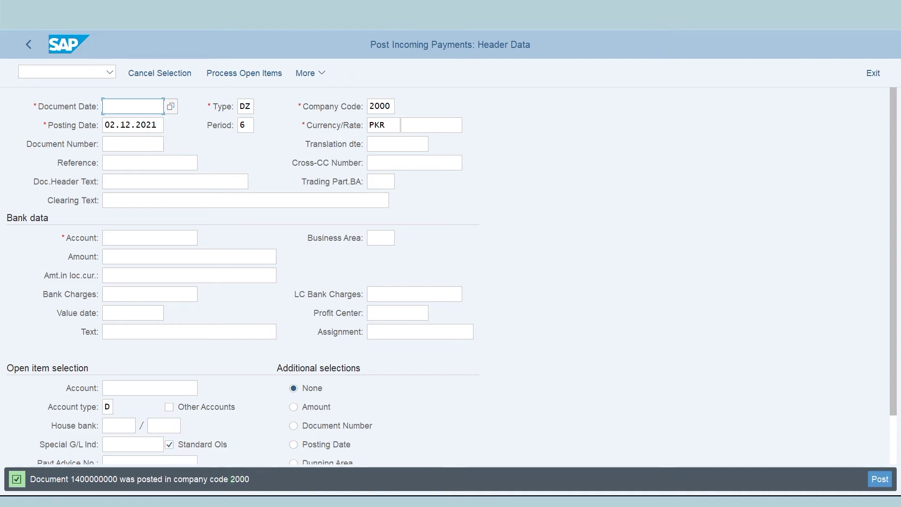
# Return to SAP Easy Access and start FBL5N, the Customer Line Item Display.
pyautogui.press('F3')
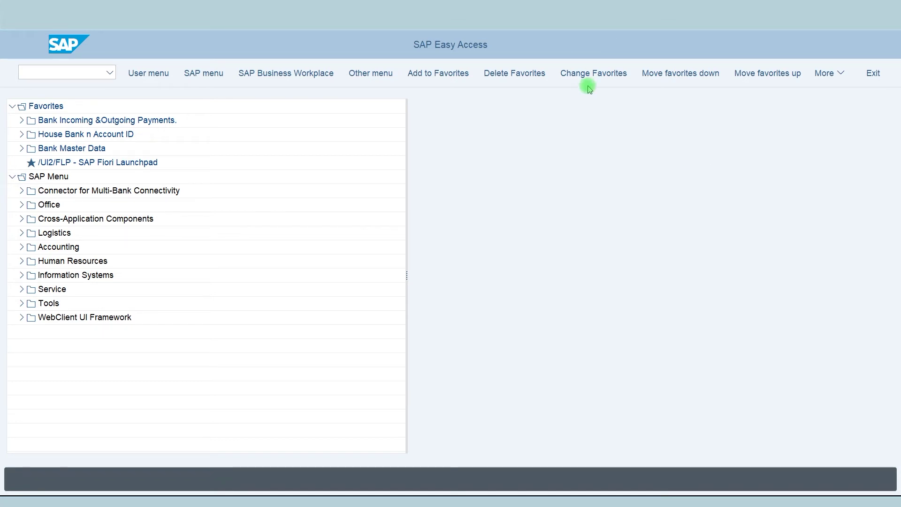
pyautogui.click(52, 72)
pyautogui.write('fbl5')
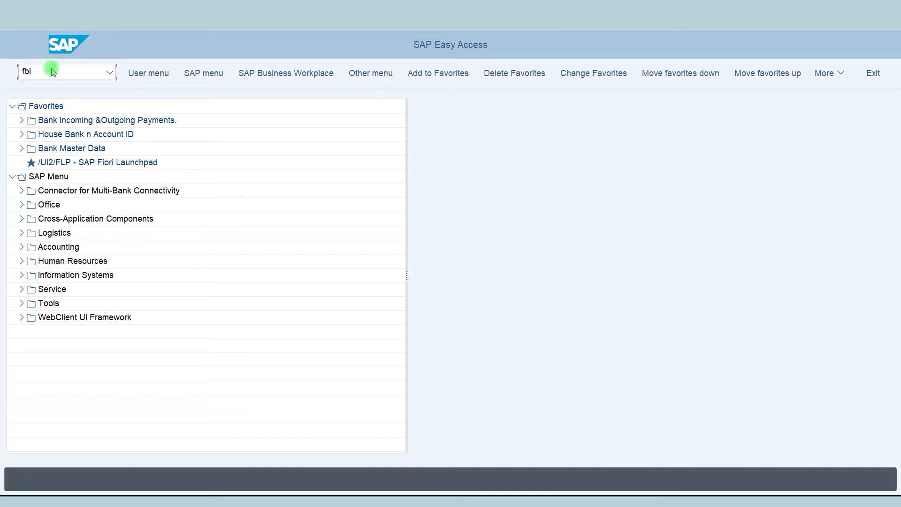
pyautogui.write('n')
pyautogui.press('Return')
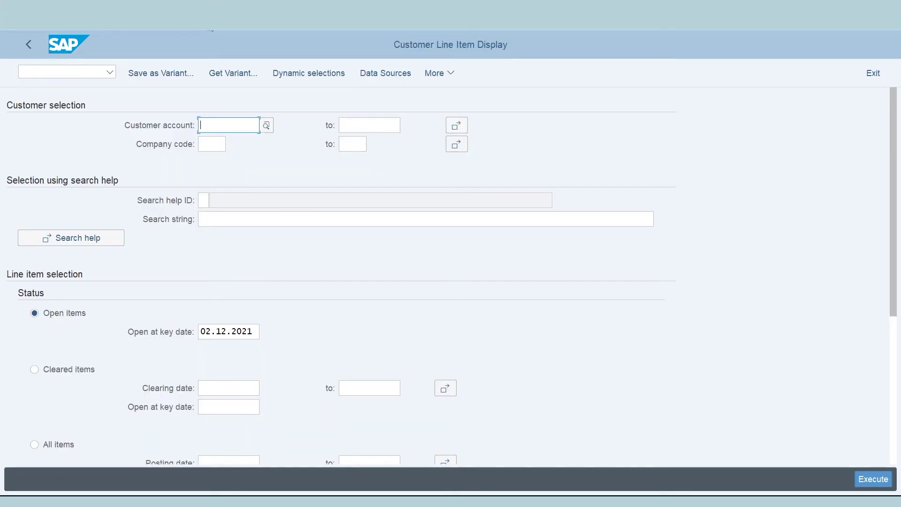
# Enter customer account 120 from the search results and company code 2000.
pyautogui.click(230, 123)
pyautogui.write('120')
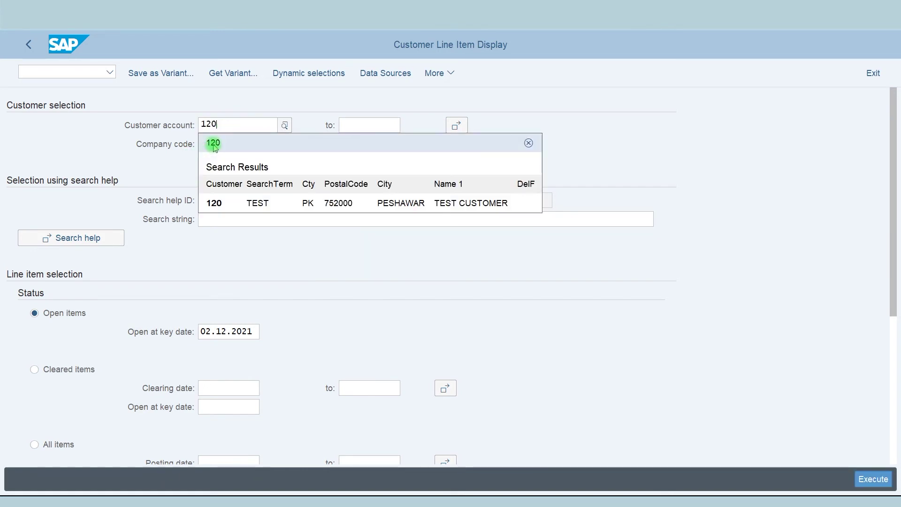
pyautogui.click(223, 207)
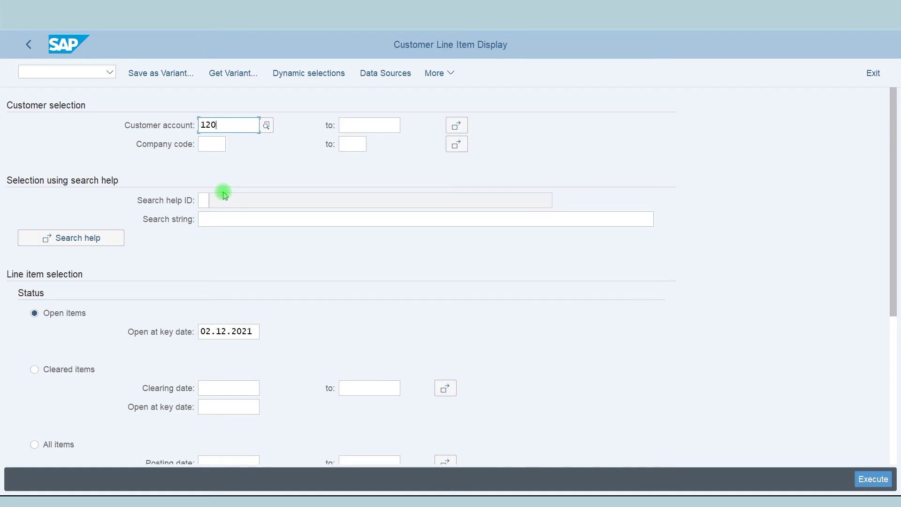
pyautogui.click(216, 142)
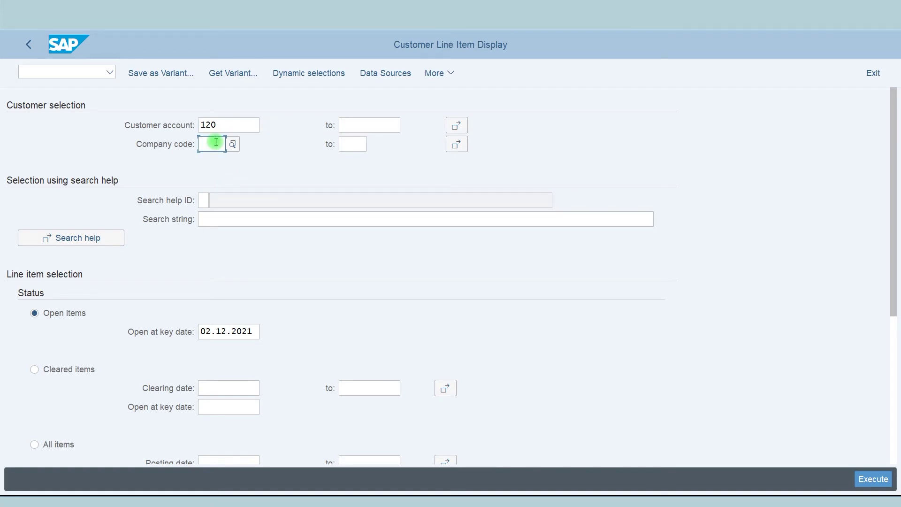
pyautogui.write('2000')
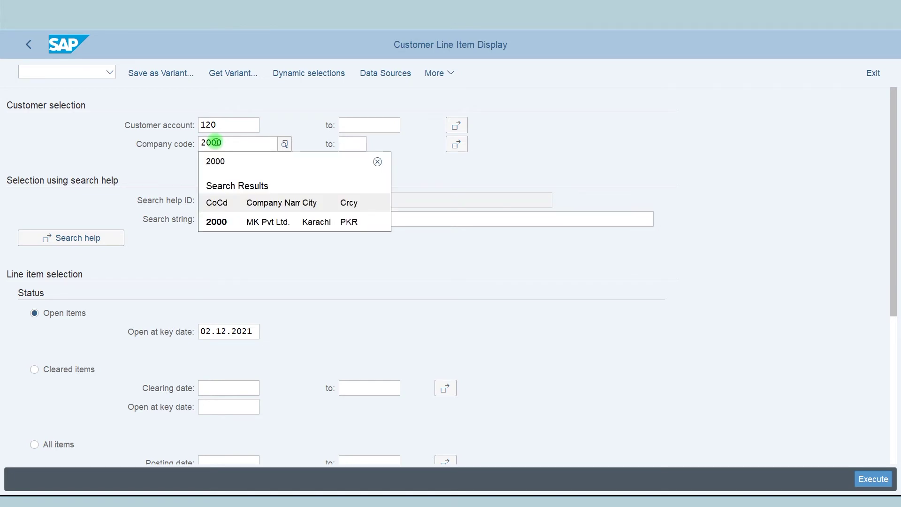
# Select all items posted 01.12.2021 to 02.12.2021 and run the line item report.
pyautogui.click(60, 444)
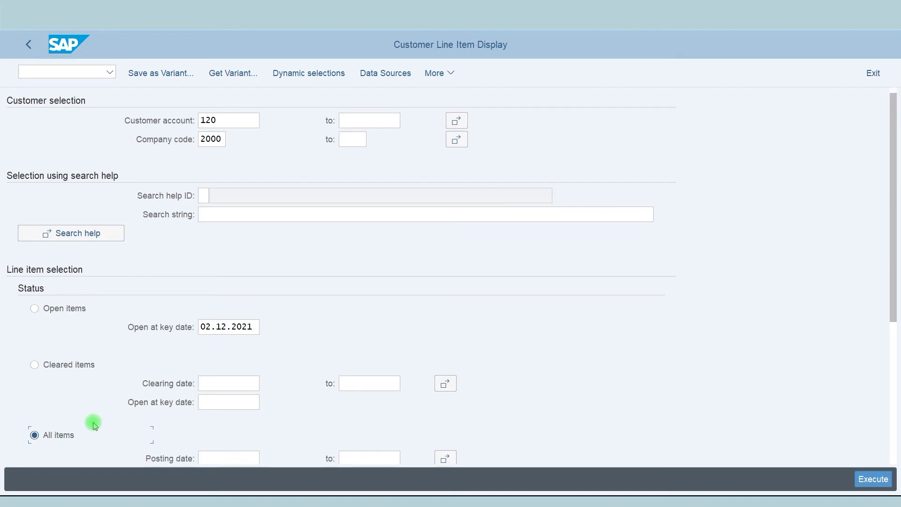
pyautogui.scroll(-1, 94, 425)
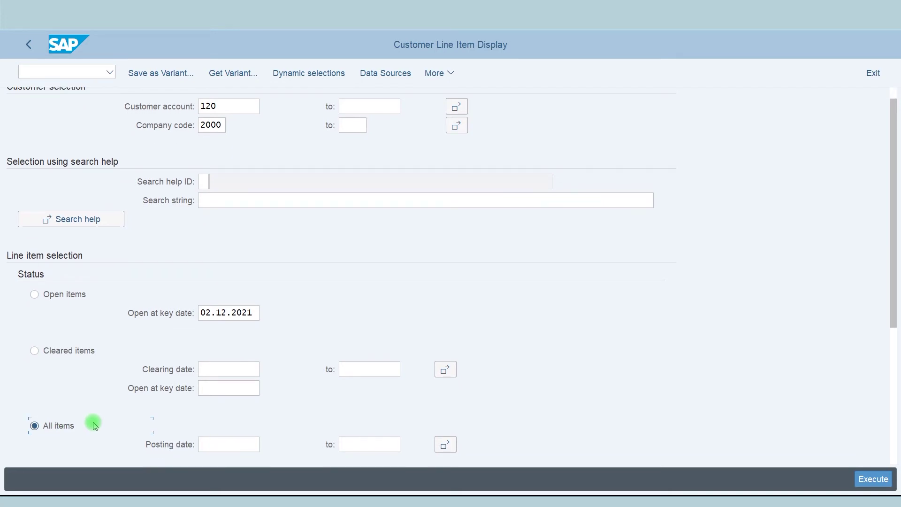
pyautogui.click(226, 444)
pyautogui.click(226, 444)
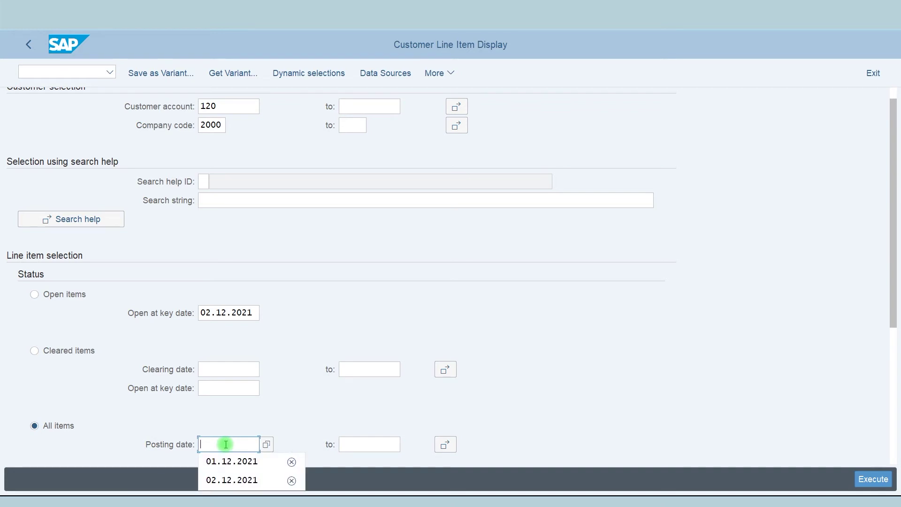
pyautogui.press('Down')
pyautogui.press('Return')
pyautogui.press('Tab')
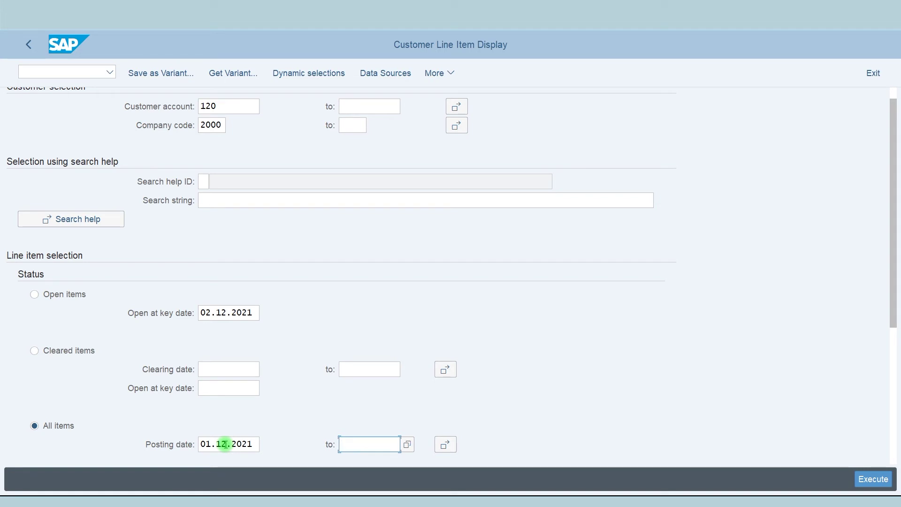
pyautogui.press('Down')
pyautogui.press('Down')
pyautogui.press('Return')
pyautogui.click(873, 478)
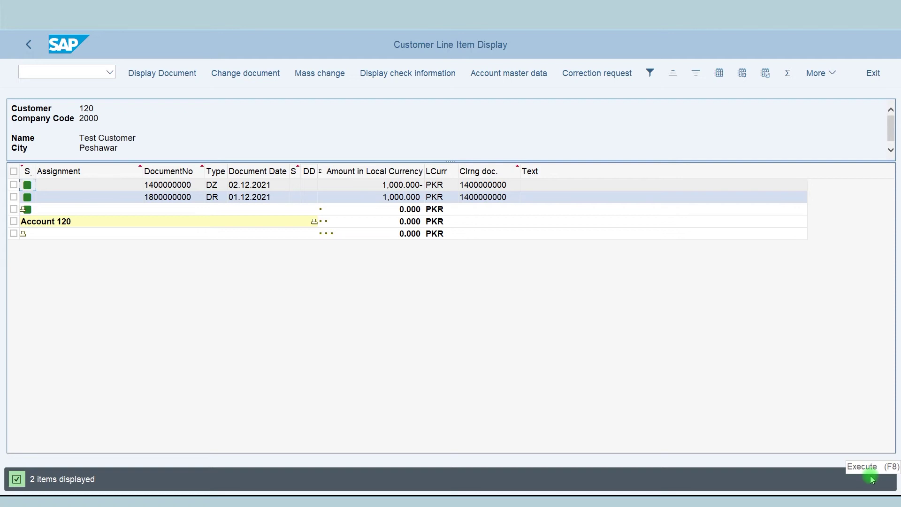
pyautogui.click(179, 186)
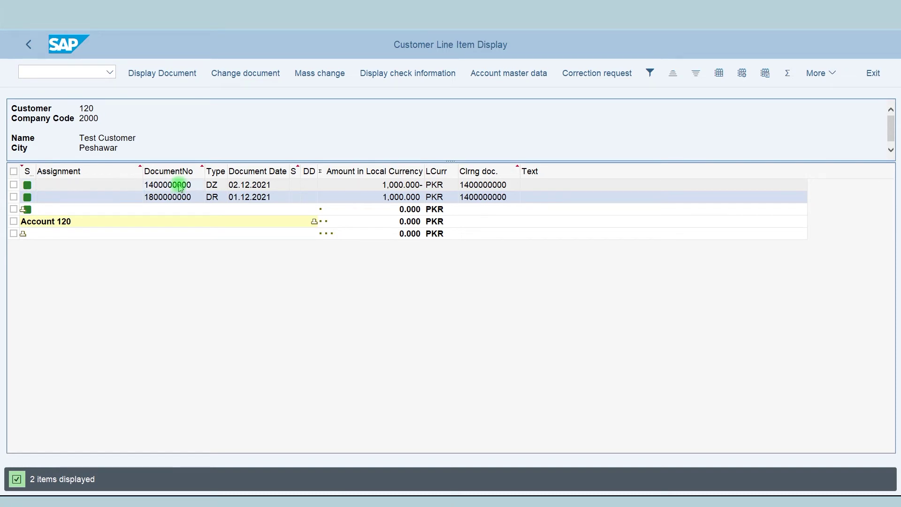
pyautogui.doubleClick(179, 186)
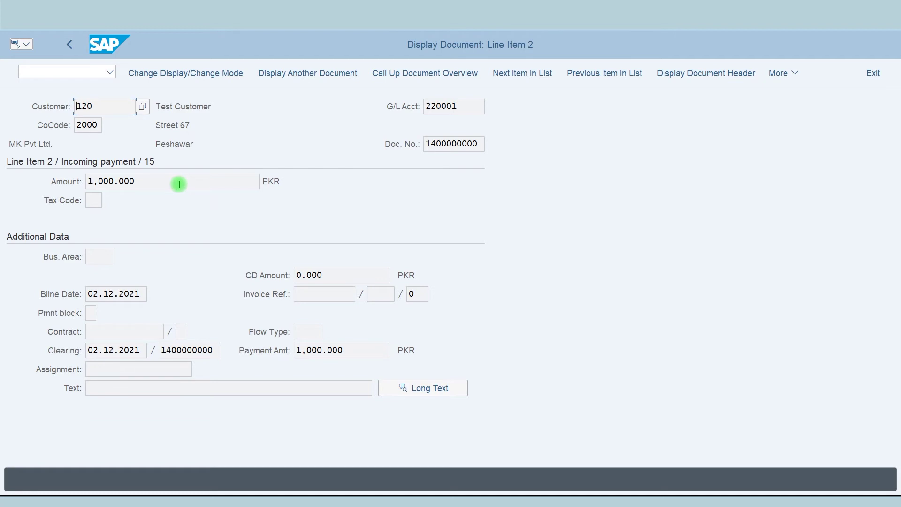
pyautogui.click(398, 76)
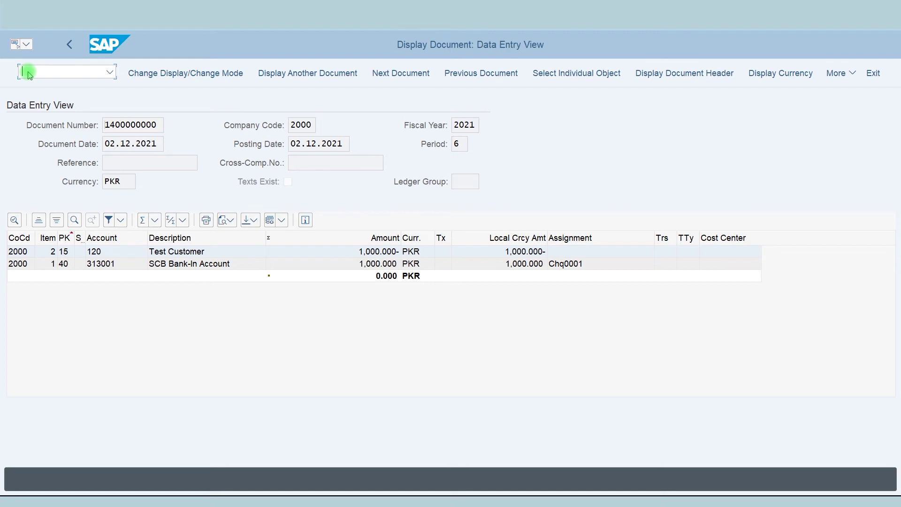
pyautogui.write('n')
pyautogui.press('Return')
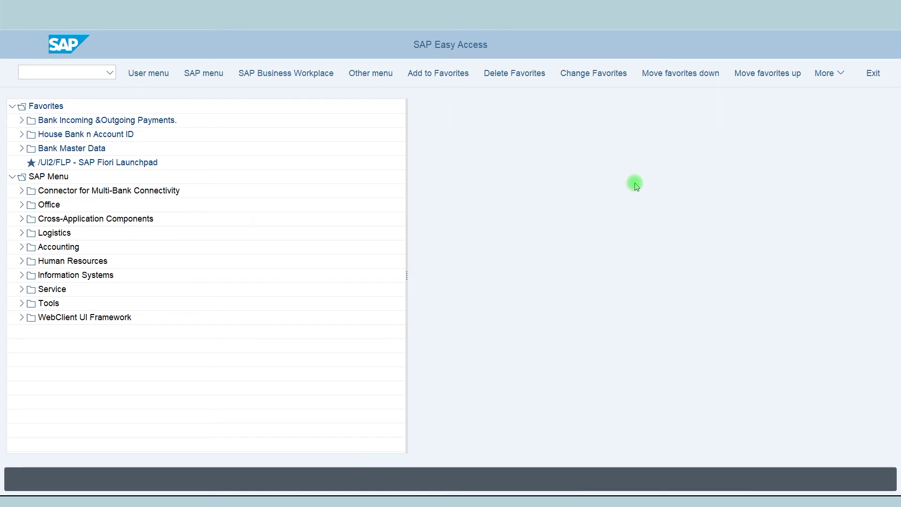
# Start transaction F-53 to post an outgoing payment.
pyautogui.click(45, 72)
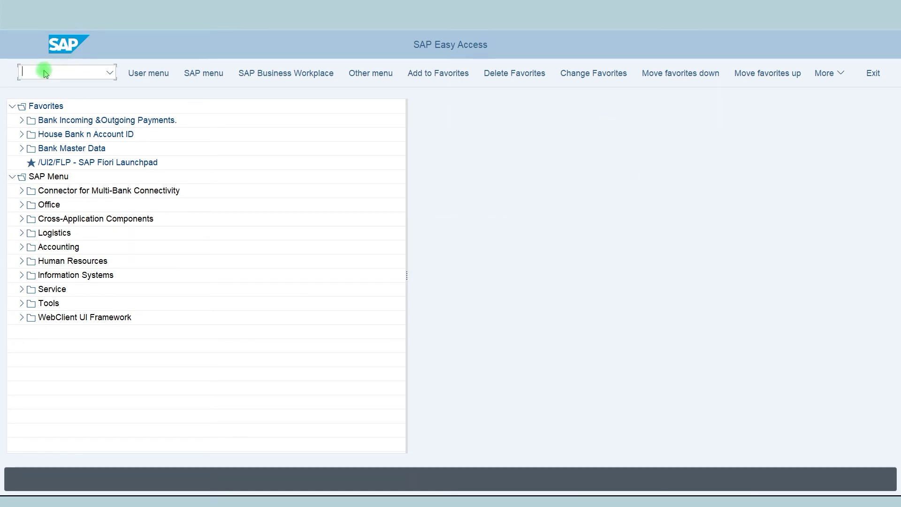
pyautogui.write('f-53')
pyautogui.press('Return')
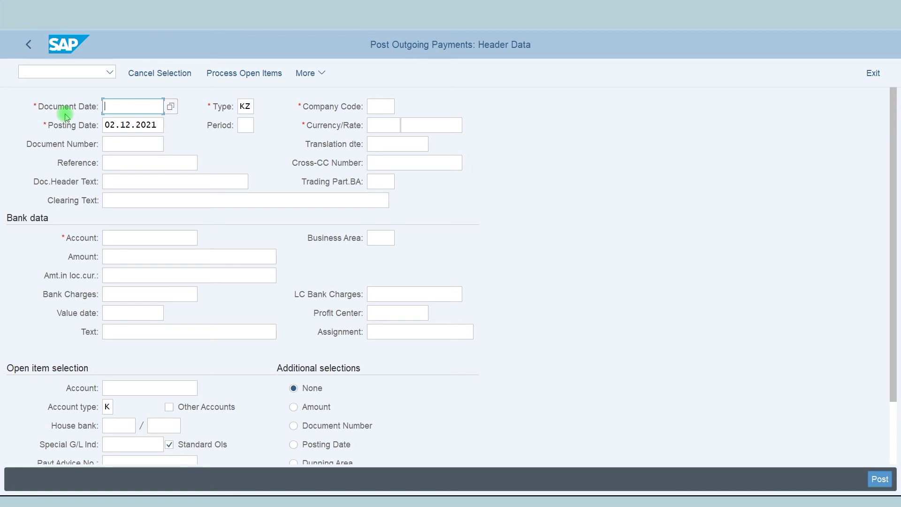
# Set document date 02.12.2021, company code 2000 and currency PKR.
pyautogui.click(134, 109)
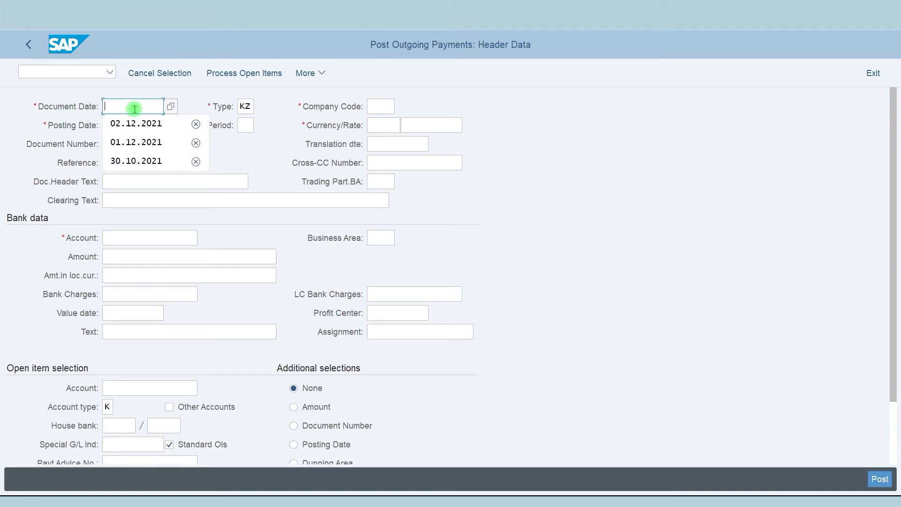
pyautogui.press('Down')
pyautogui.press('Return')
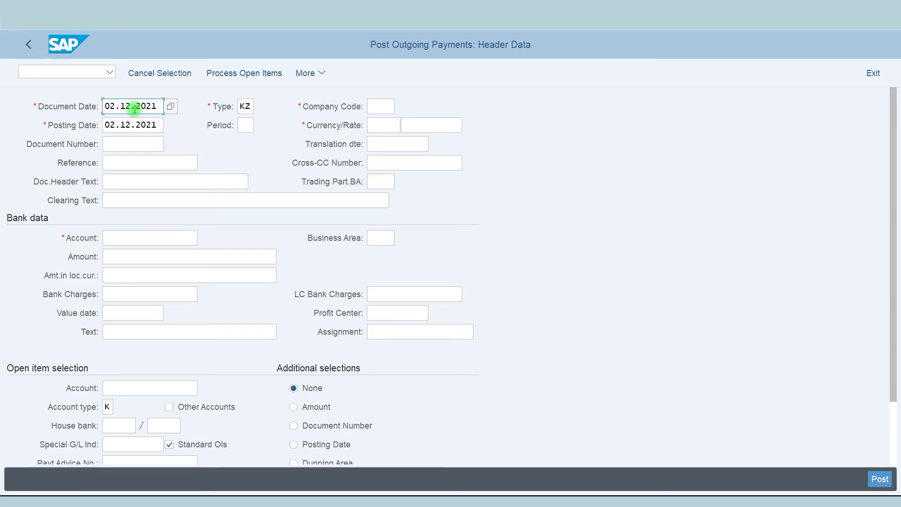
pyautogui.press('Tab')
pyautogui.press('Tab')
pyautogui.press('Down')
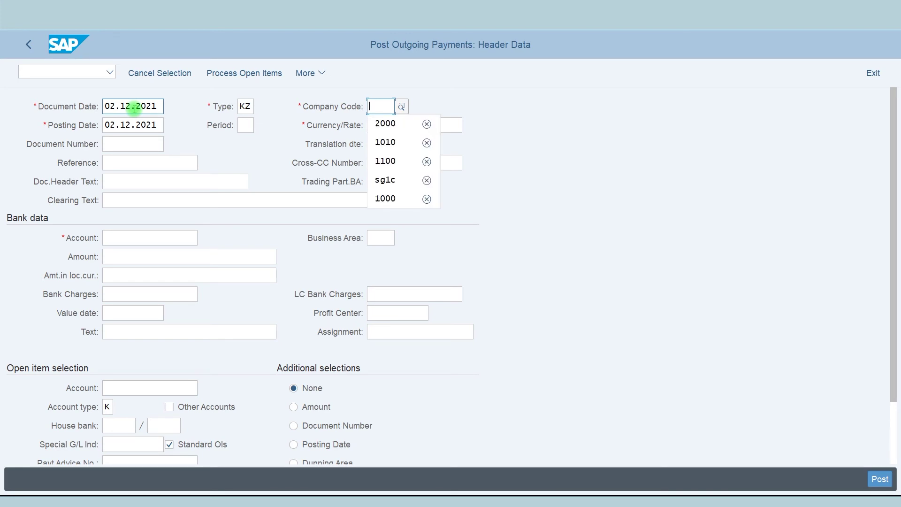
pyautogui.press('Down')
pyautogui.press('Return')
pyautogui.press('Tab')
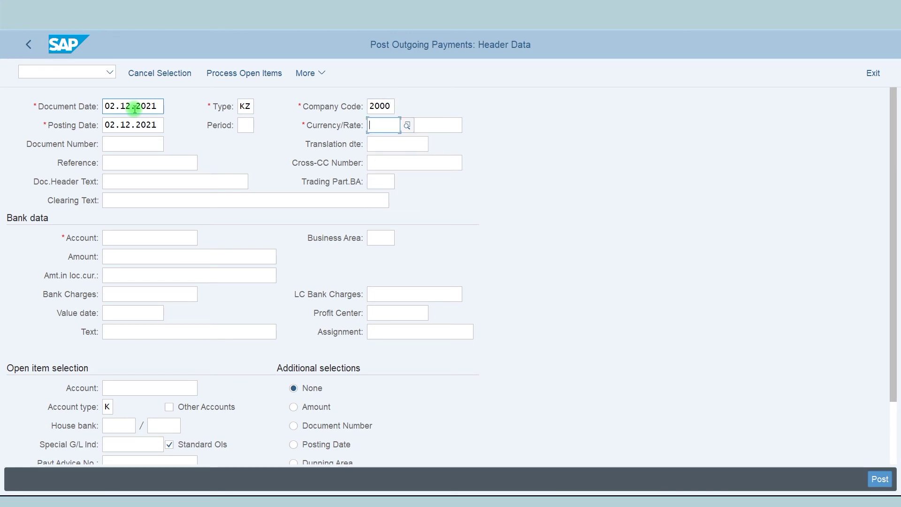
pyautogui.press('Down')
pyautogui.press('Down')
pyautogui.press('Return')
# Enter the document header text 'Bank Outgoing Payment INv'.
pyautogui.click(126, 179)
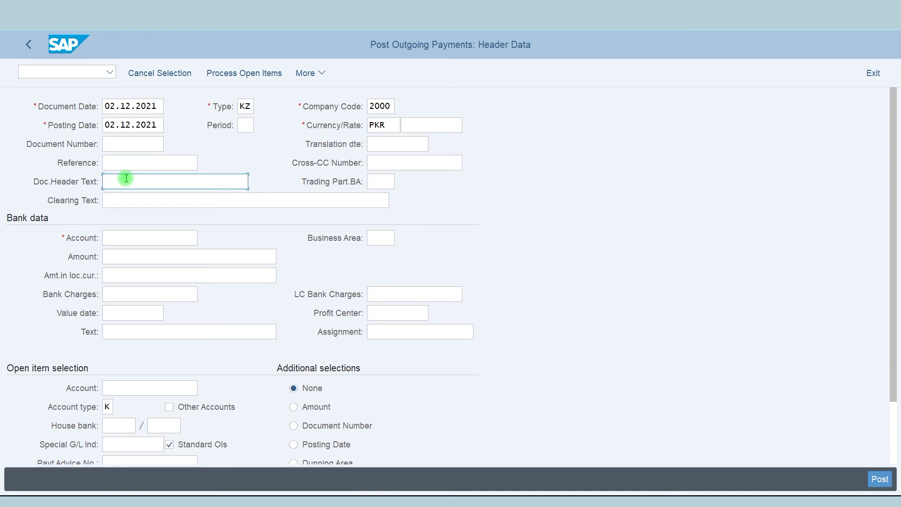
pyautogui.press('Down')
pyautogui.press('Down')
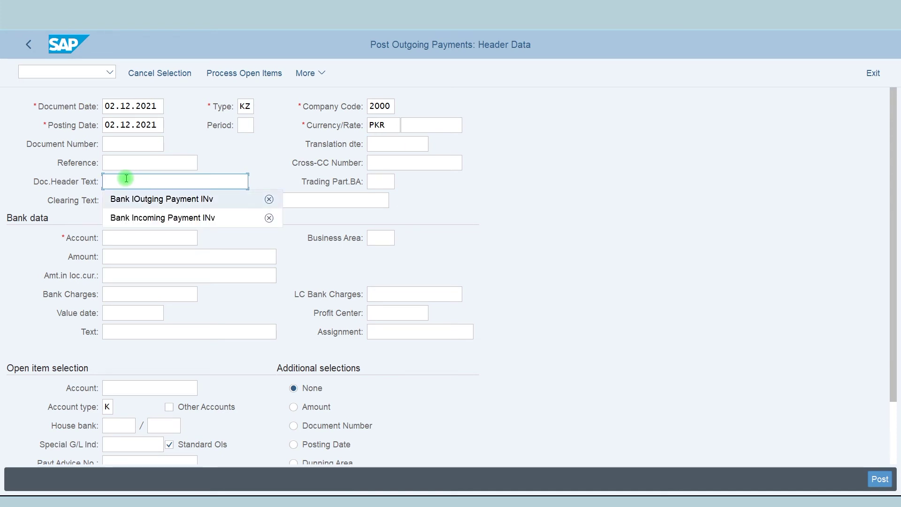
pyautogui.press('Return')
pyautogui.click(127, 181)
pyautogui.press('BackSpace')
pyautogui.click(145, 181)
pyautogui.write('oing Payment INv')
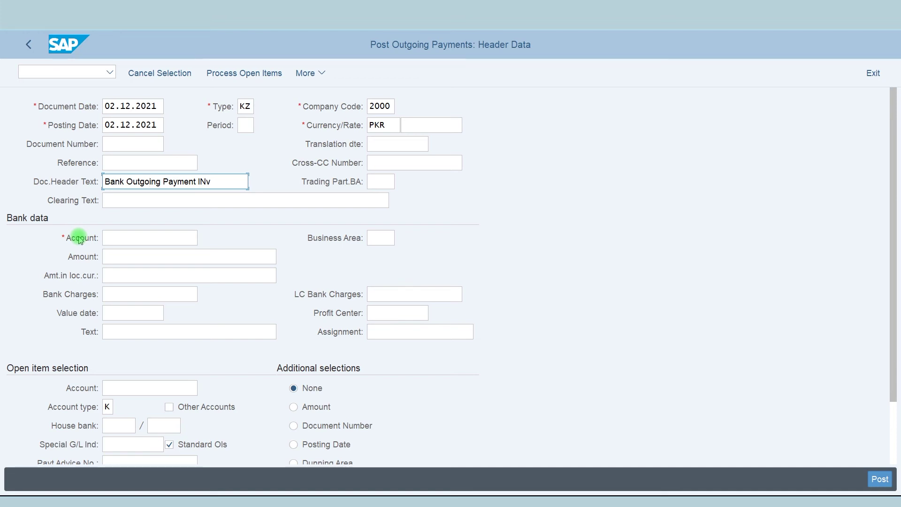
# Choose bank G/L account 313002 SCB Bank-Out Account for company code 2000.
pyautogui.click(121, 239)
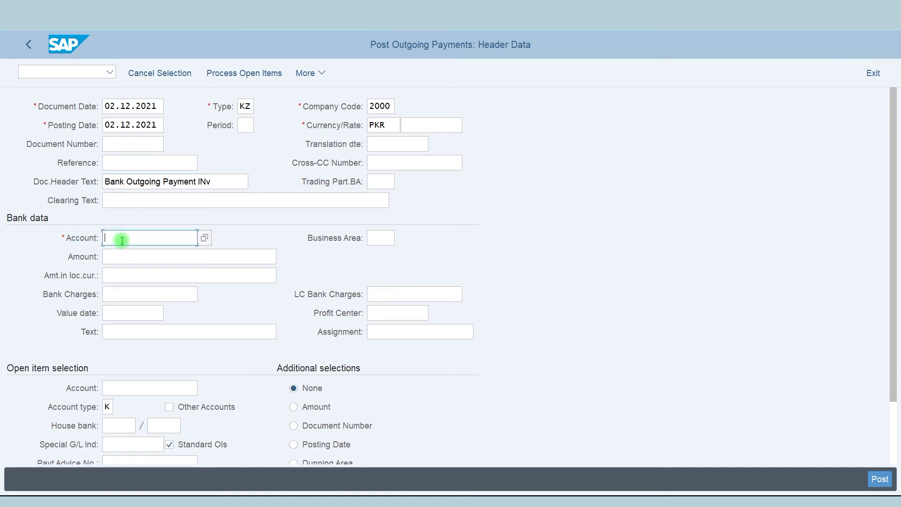
pyautogui.click(205, 238)
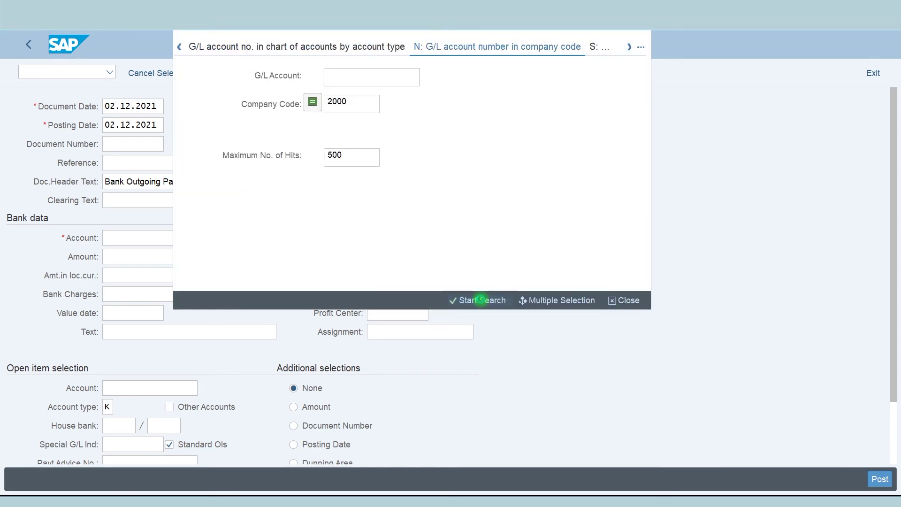
pyautogui.click(481, 299)
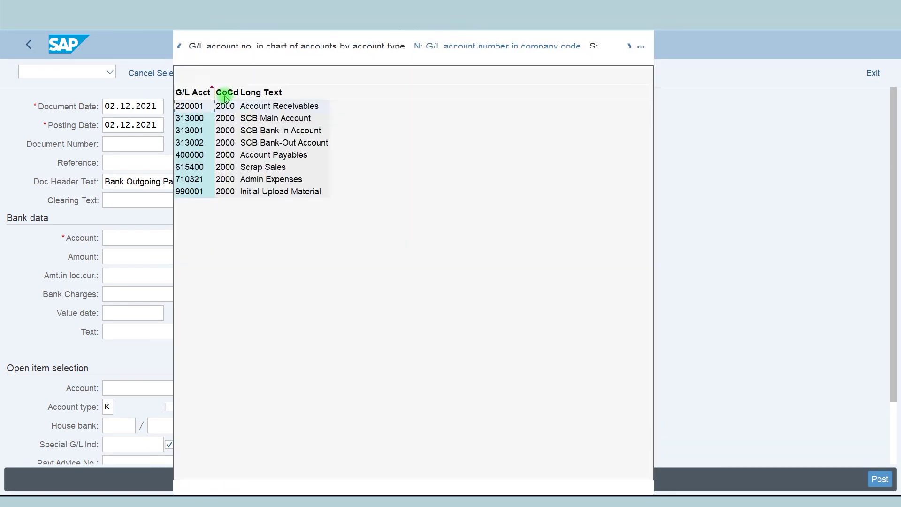
pyautogui.doubleClick(301, 143)
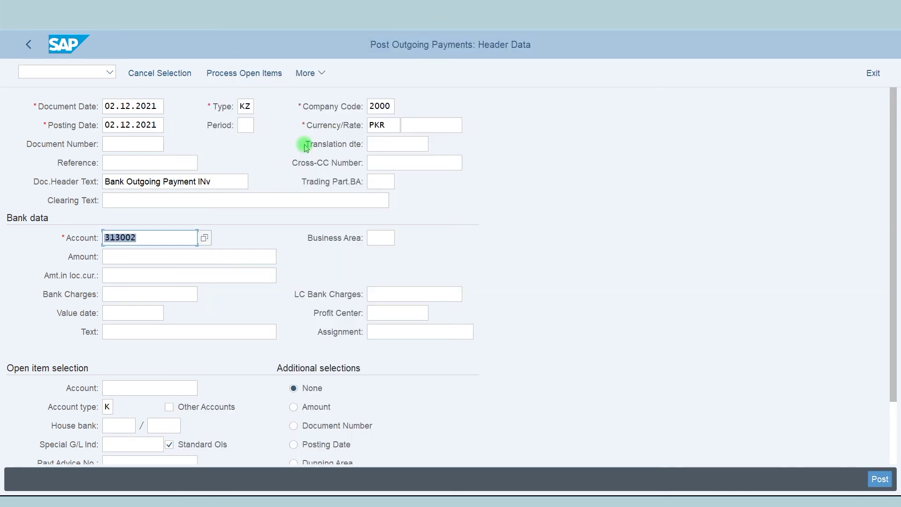
# Enter payment amount 1000, text 'Bank Outgoing Payment' and assignment Chq0001.
pyautogui.click(139, 258)
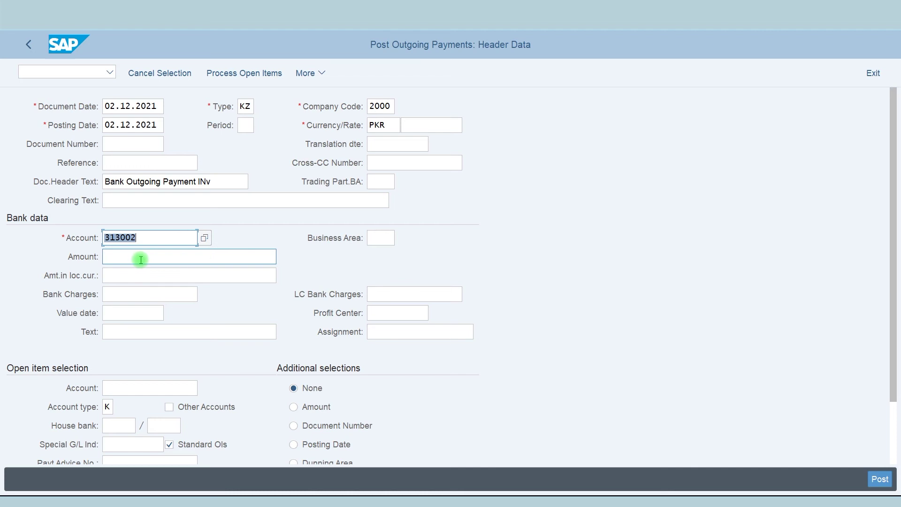
pyautogui.write('1000')
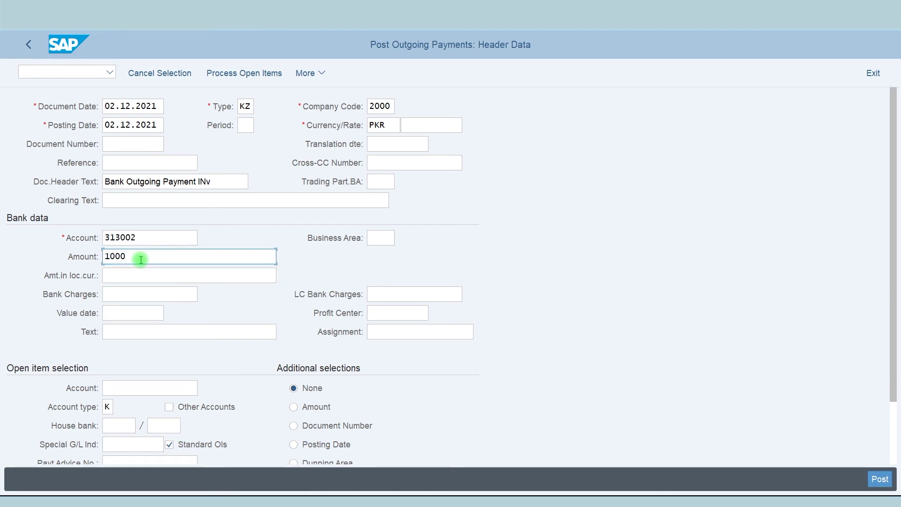
pyautogui.click(114, 331)
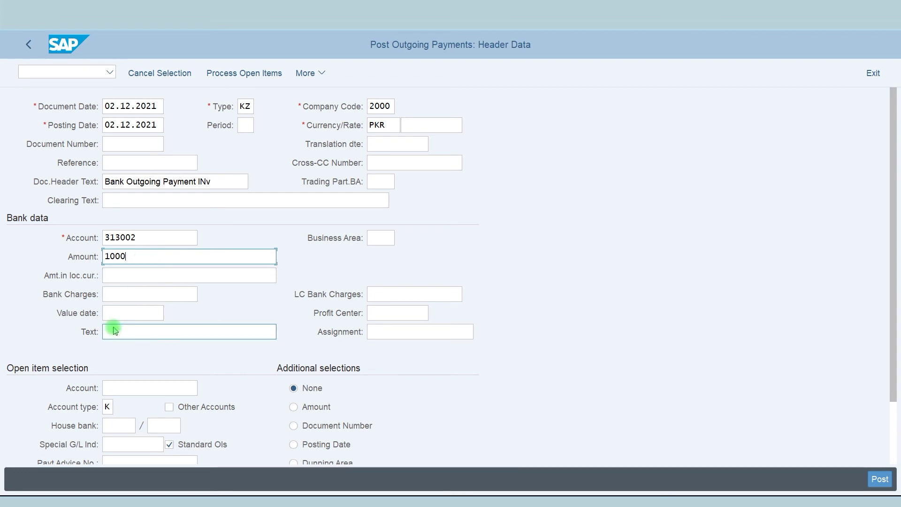
pyautogui.click(114, 331)
pyautogui.press('Down')
pyautogui.press('Down')
pyautogui.press('Return')
pyautogui.press('Tab')
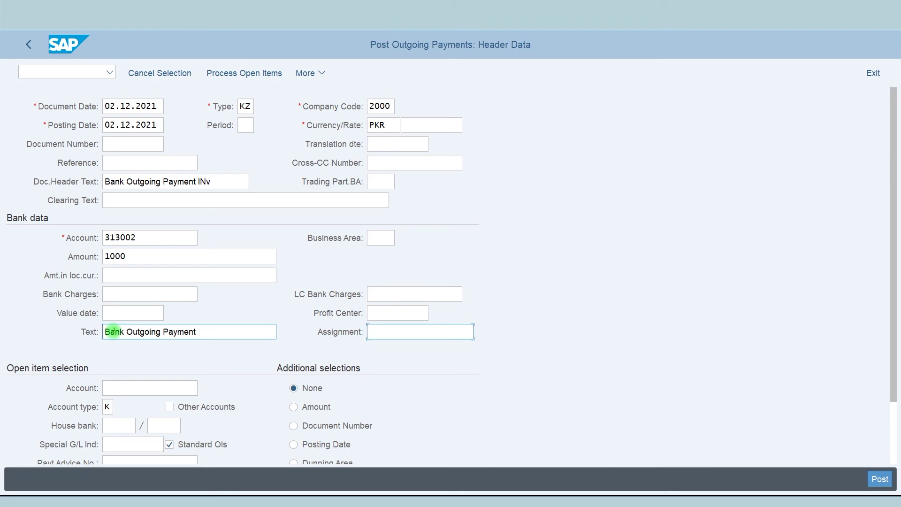
pyautogui.press('Down')
pyautogui.press('Up')
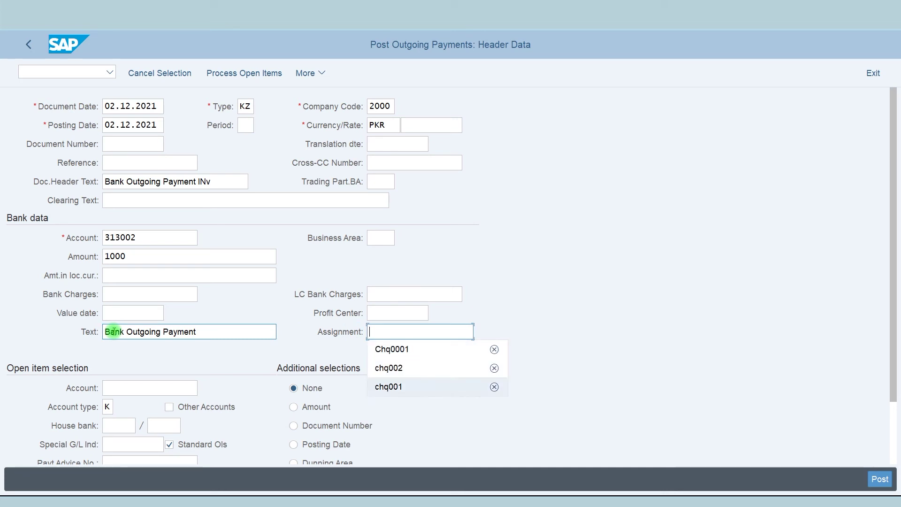
pyautogui.press('Up')
pyautogui.press('Up')
pyautogui.press('Return')
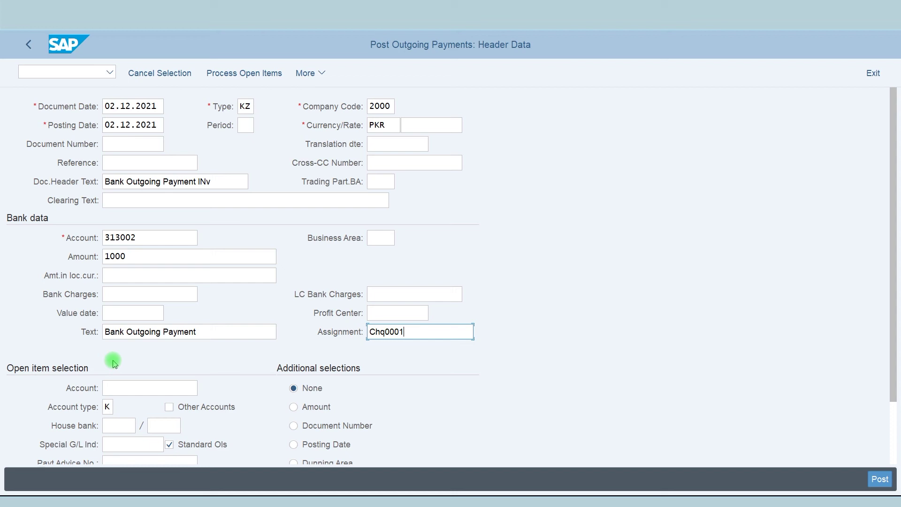
# Select vendor account 600080 for open items and load its open items.
pyautogui.click(120, 389)
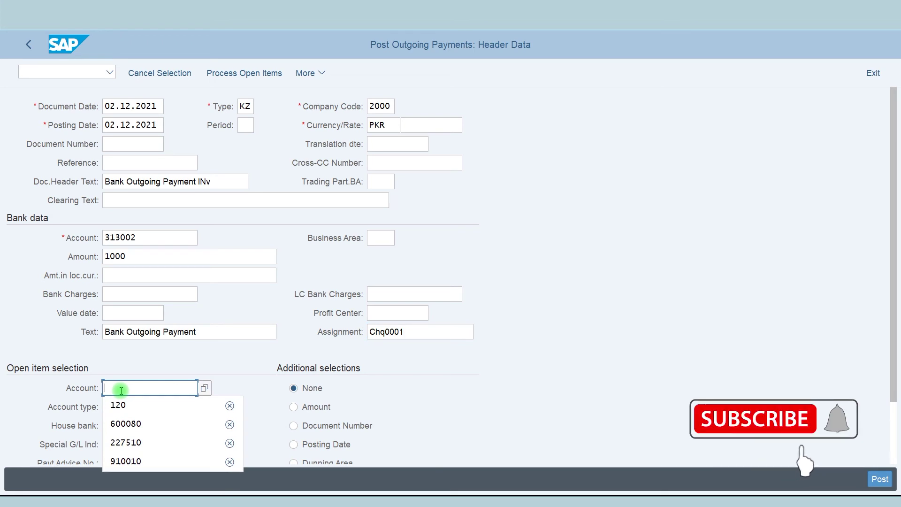
pyautogui.press('Down')
pyautogui.press('Down')
pyautogui.press('Return')
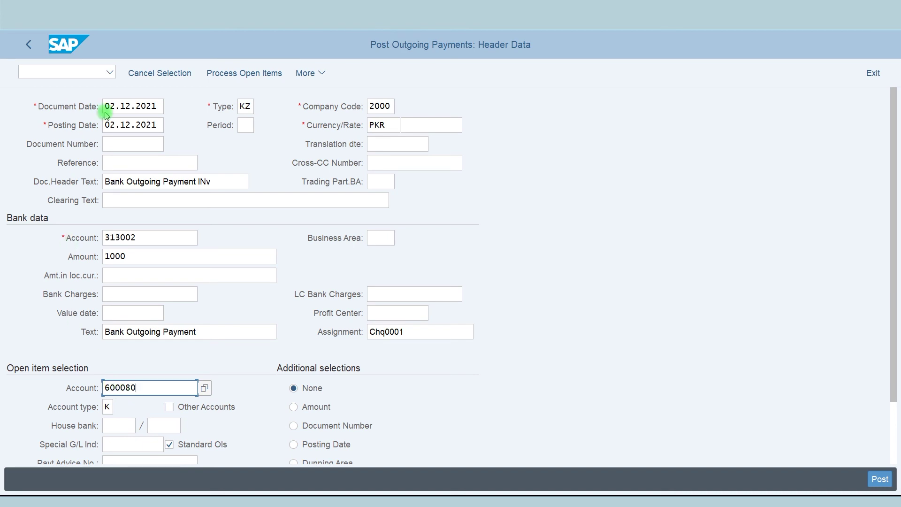
pyautogui.click(235, 74)
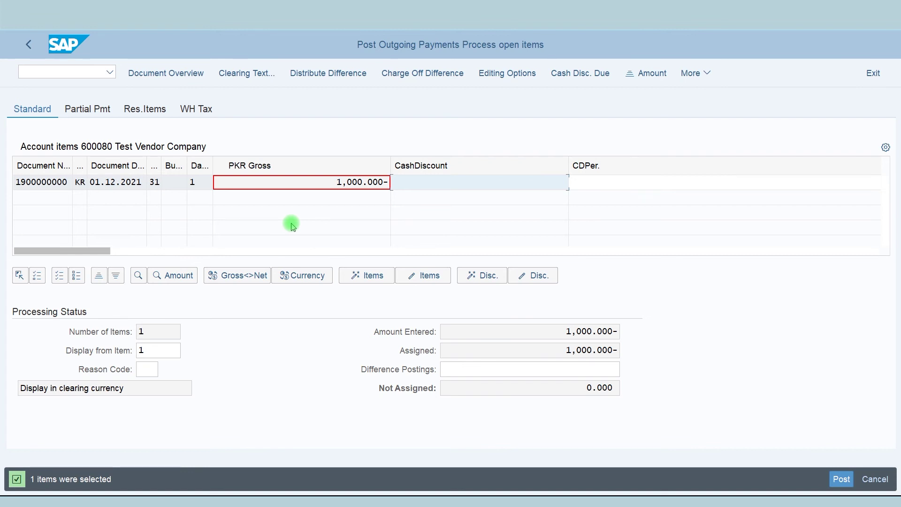
pyautogui.doubleClick(292, 182)
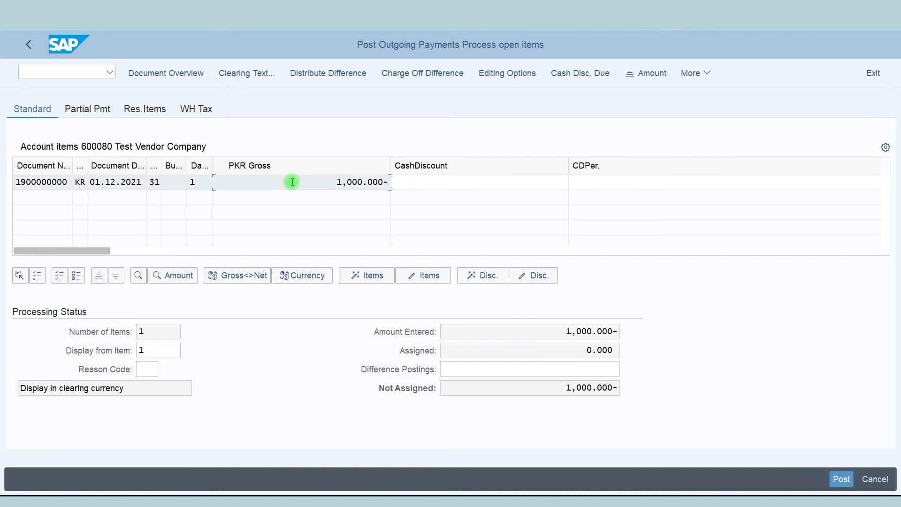
pyautogui.doubleClick(292, 182)
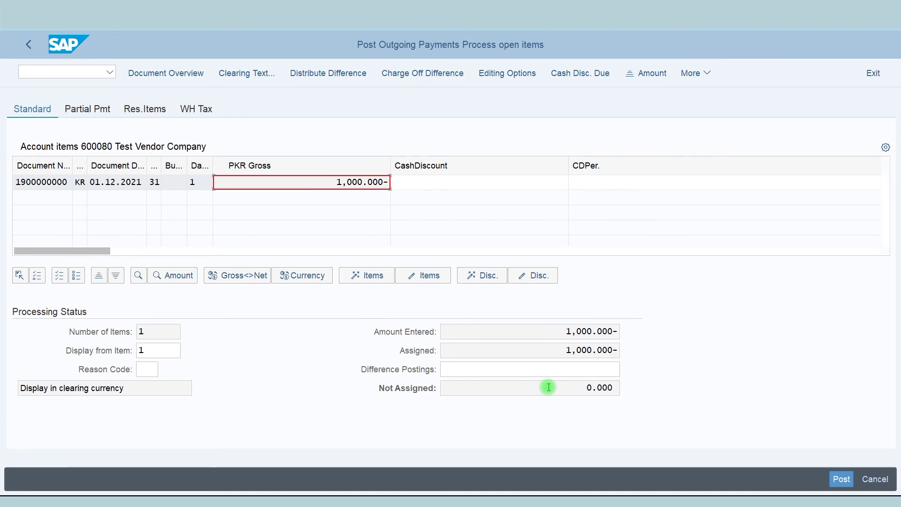
pyautogui.click(694, 74)
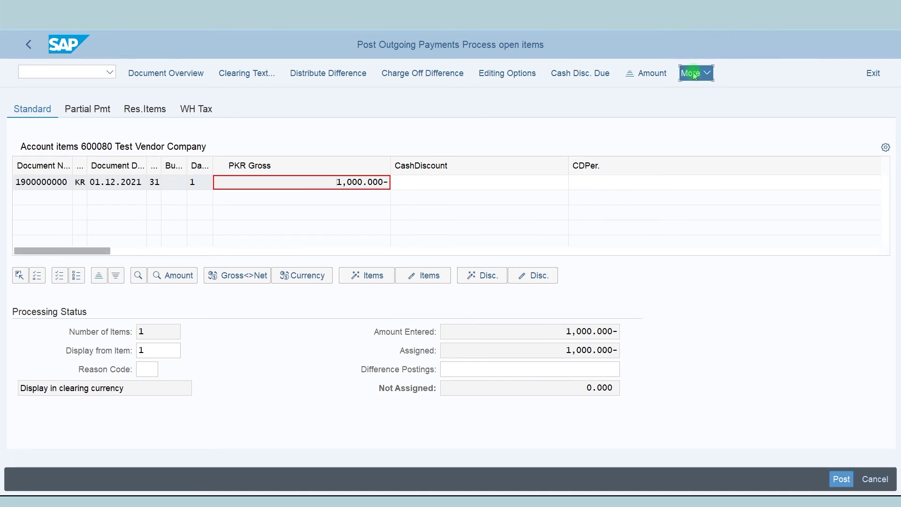
pyautogui.moveTo(697, 96)
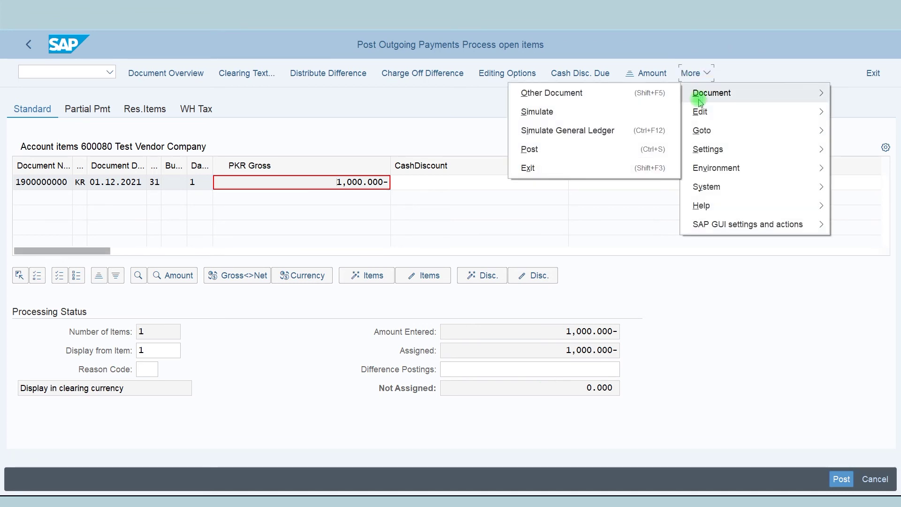
pyautogui.click(540, 112)
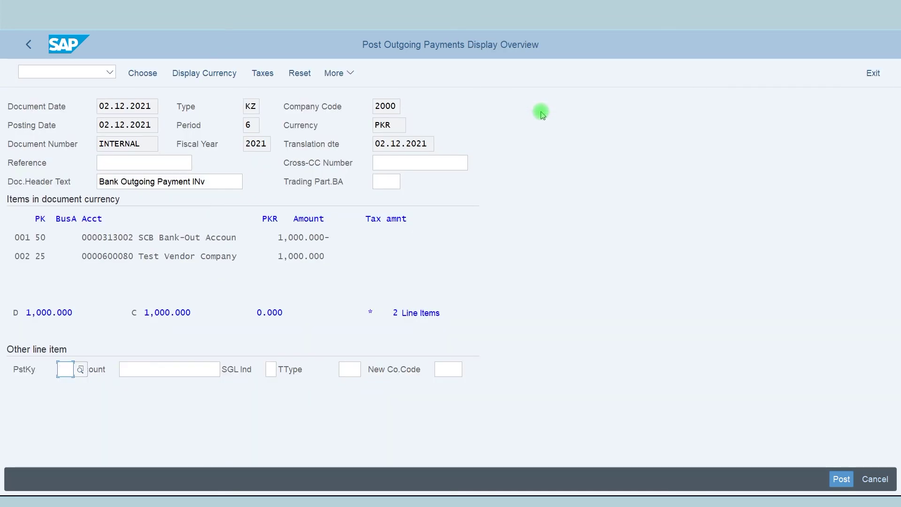
pyautogui.click(840, 482)
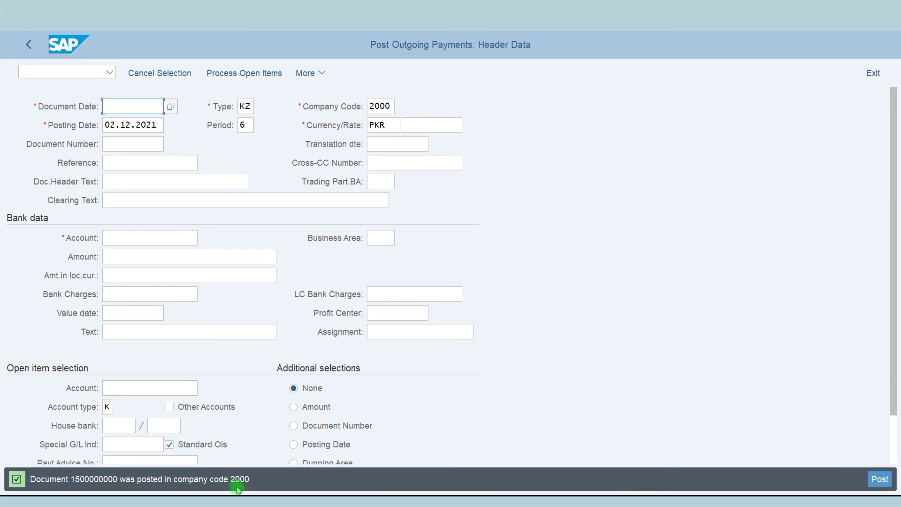
pyautogui.click(41, 75)
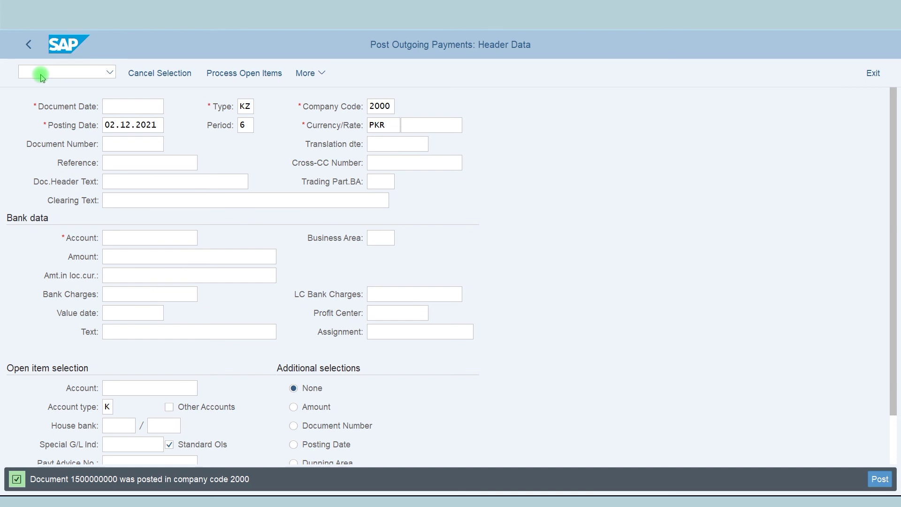
# Open FBL1N via /nfbl1n for vendor account 600080 and company code 2000.
pyautogui.click(41, 75)
pyautogui.write('/nfbl1n')
pyautogui.press('Return')
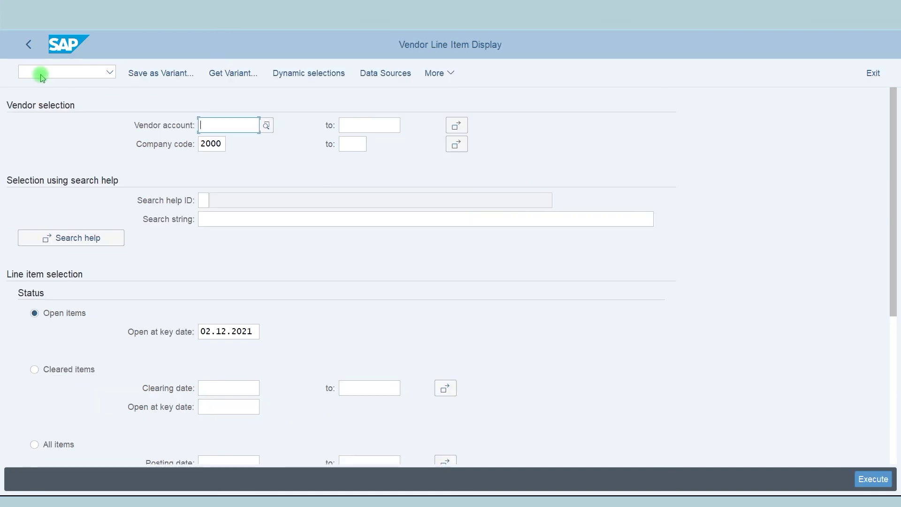
pyautogui.write('600080')
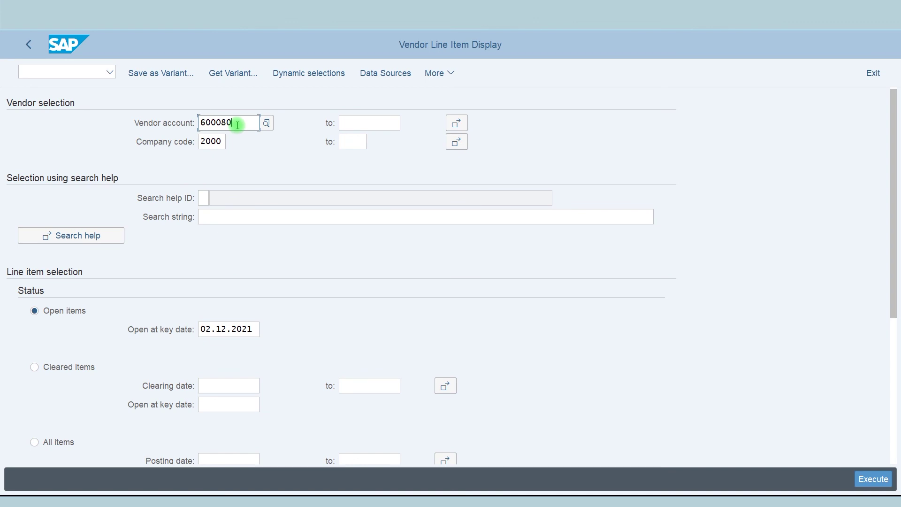
pyautogui.click(212, 142)
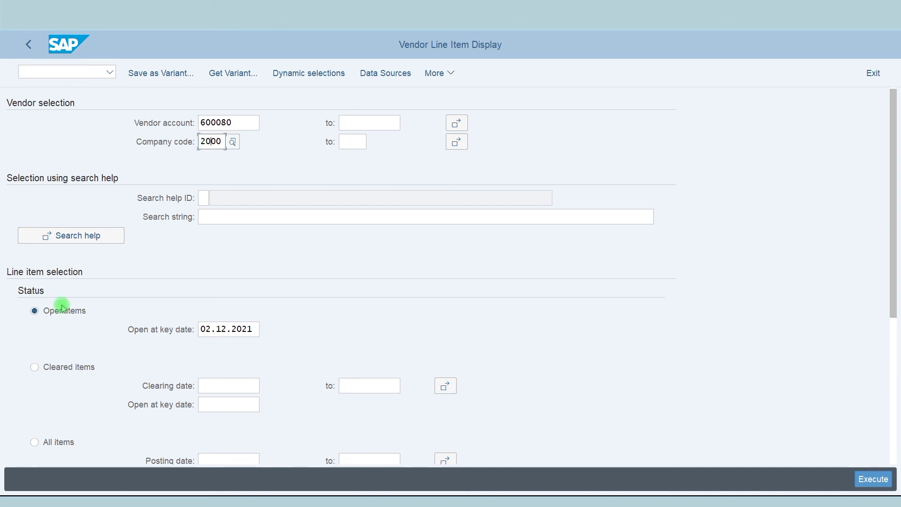
# Select all items with posting dates 01.12.2021 to 02.12.2021.
pyautogui.click(51, 444)
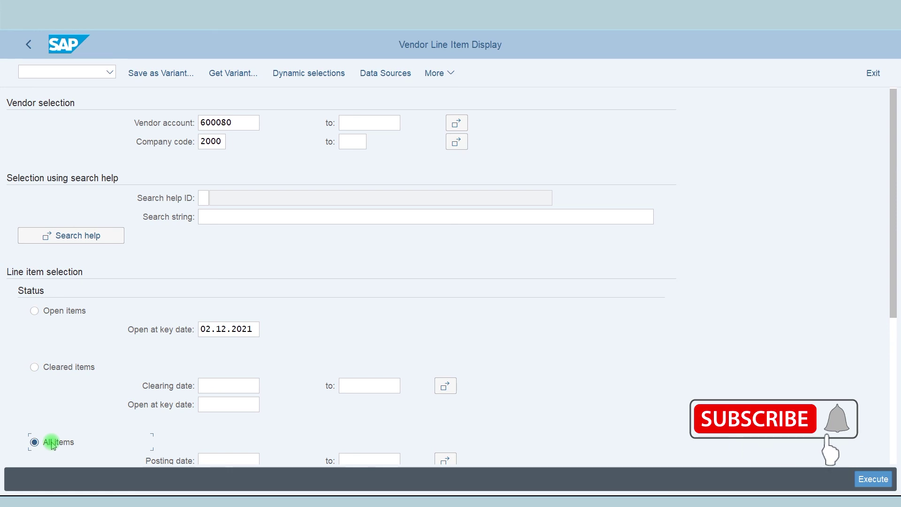
pyautogui.click(225, 462)
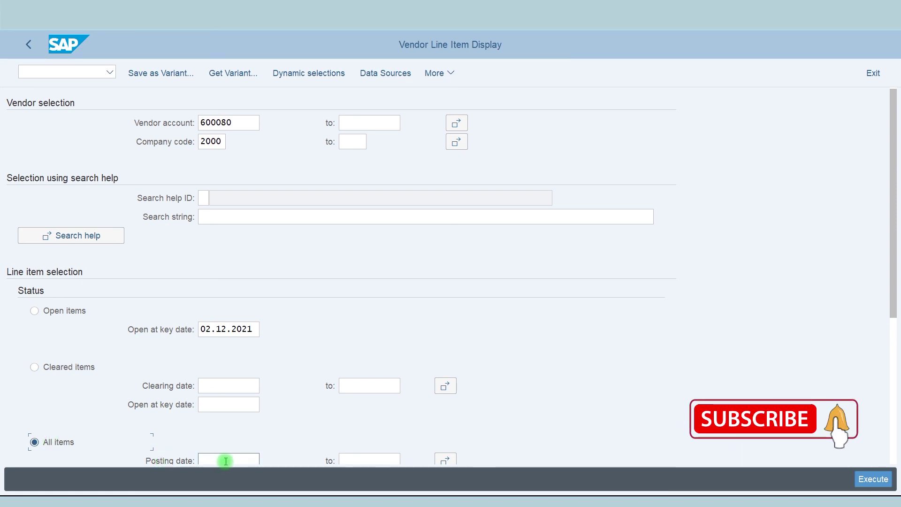
pyautogui.click(225, 455)
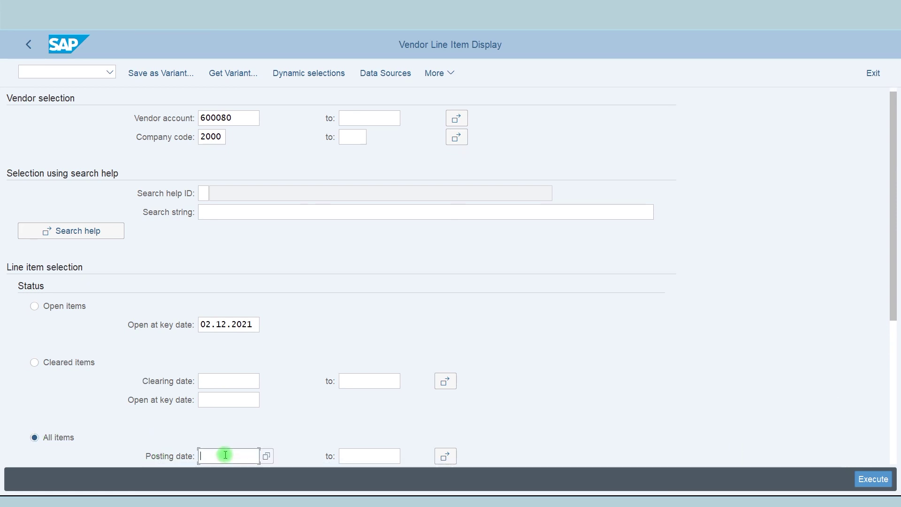
pyautogui.click(225, 455)
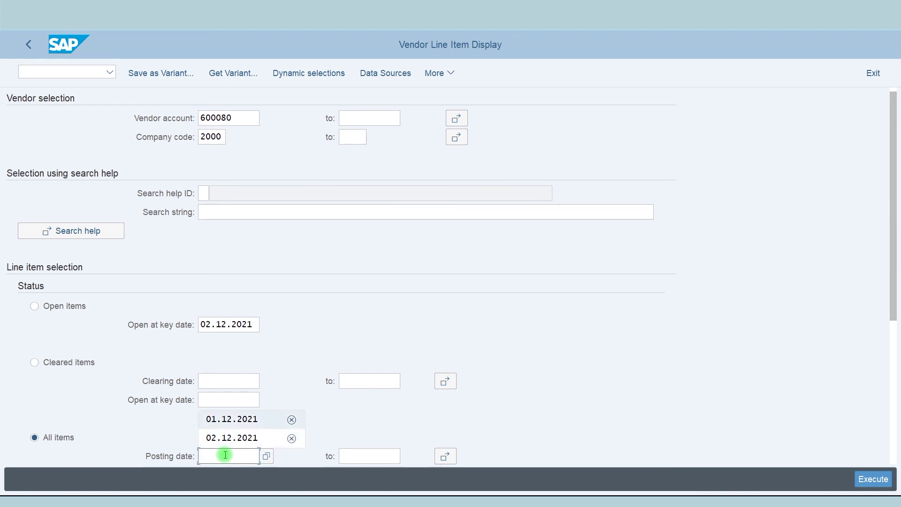
pyautogui.press('Return')
pyautogui.press('Tab')
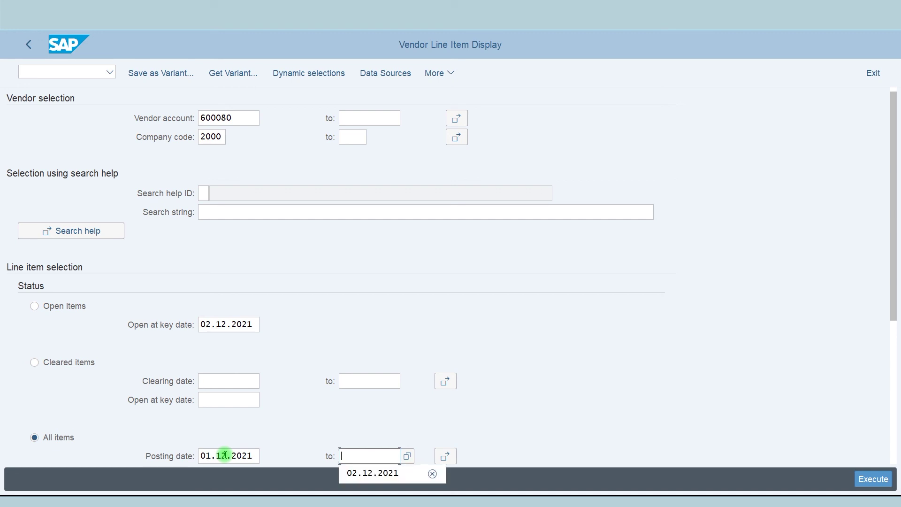
pyautogui.press('Down')
pyautogui.press('Return')
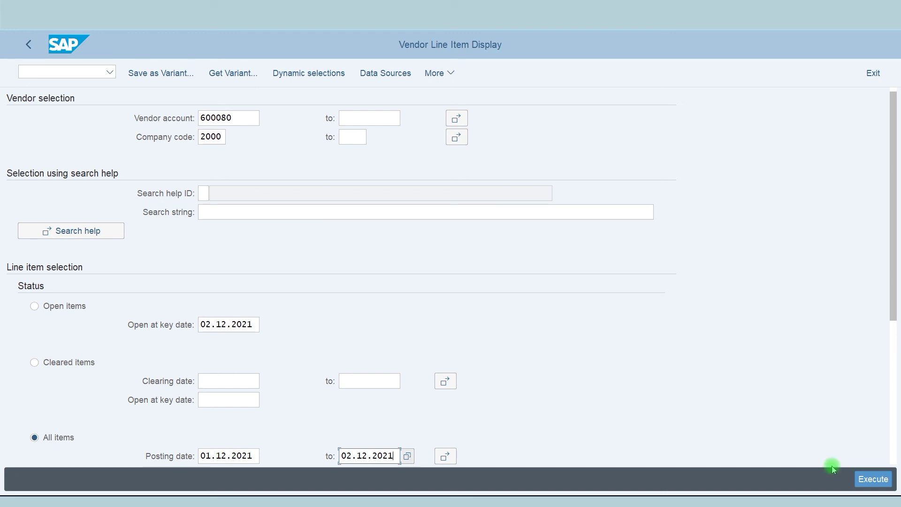
pyautogui.click(874, 480)
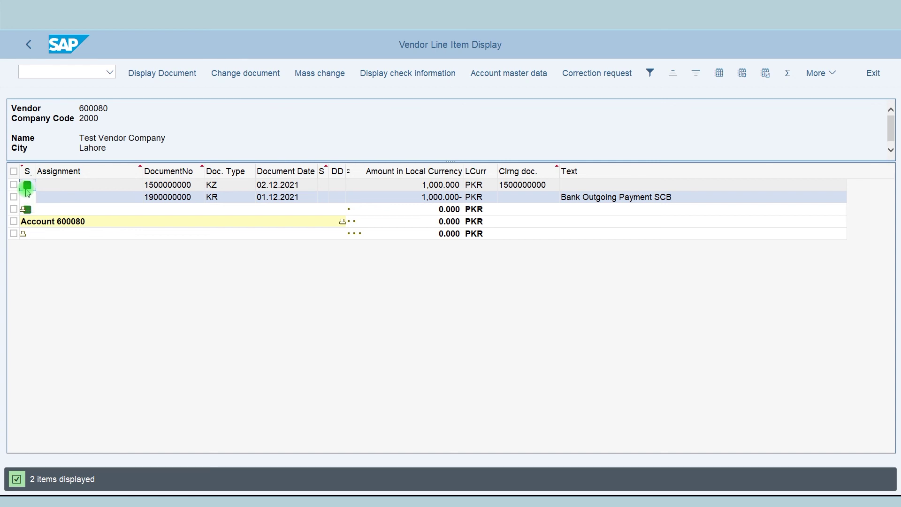
pyautogui.click(165, 190)
pyautogui.doubleClick(165, 189)
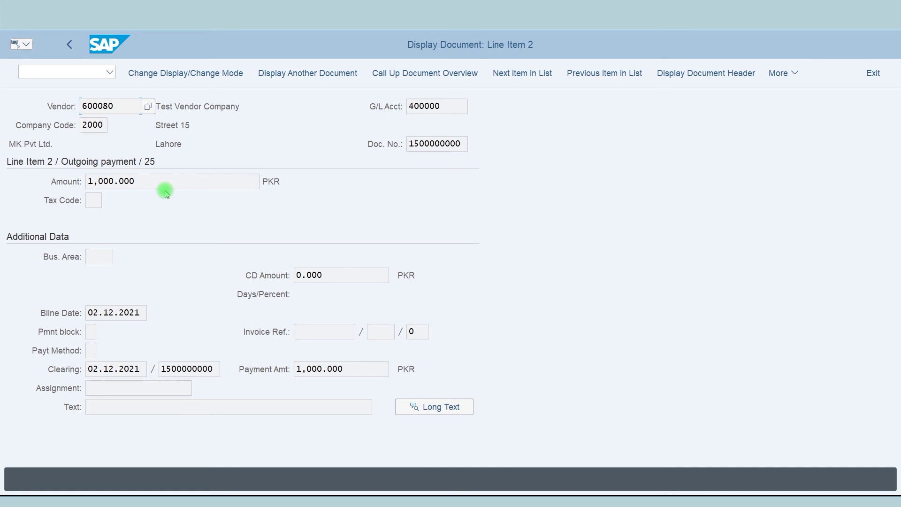
pyautogui.click(422, 80)
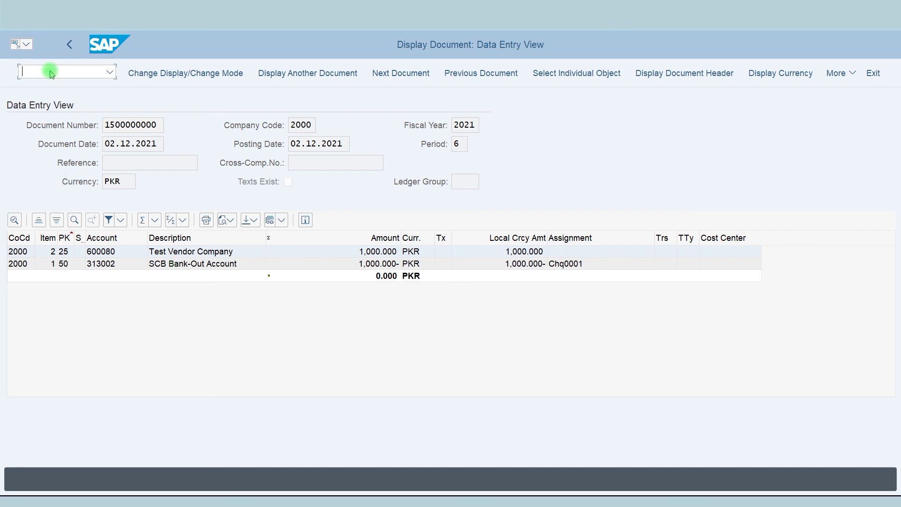
pyautogui.write('/n')
pyautogui.press('Return')
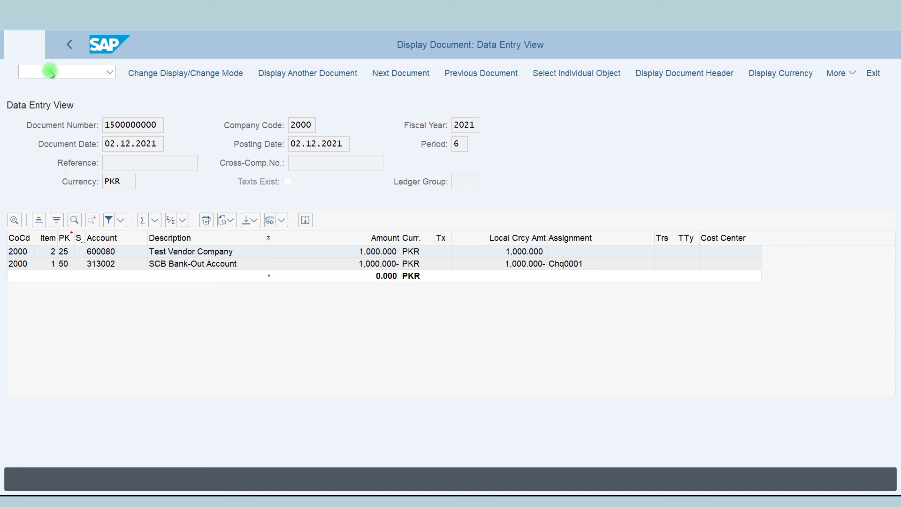